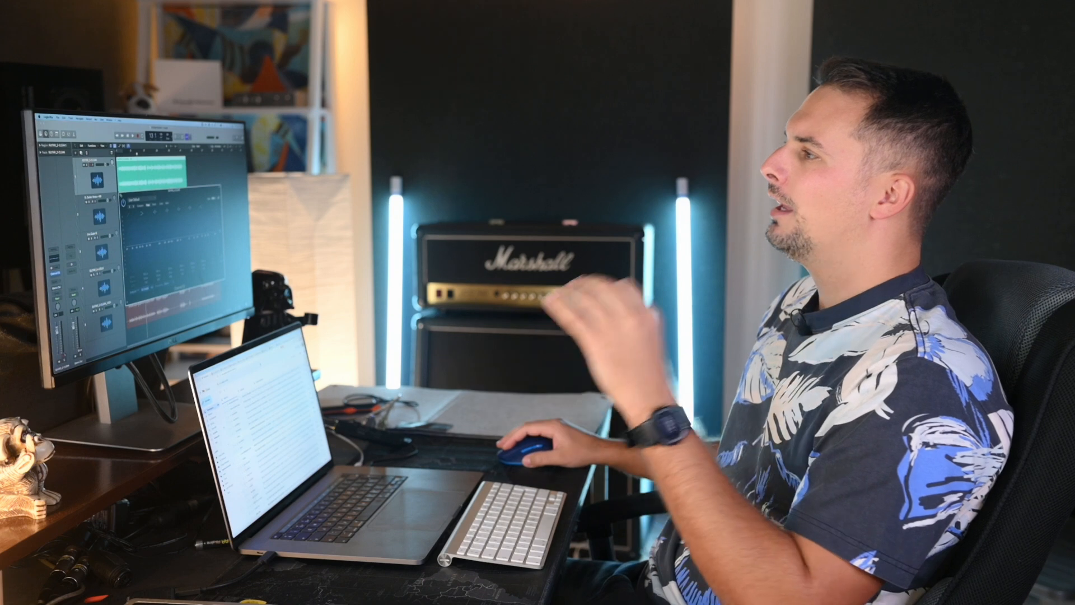
click(59, 273)
click(60, 274)
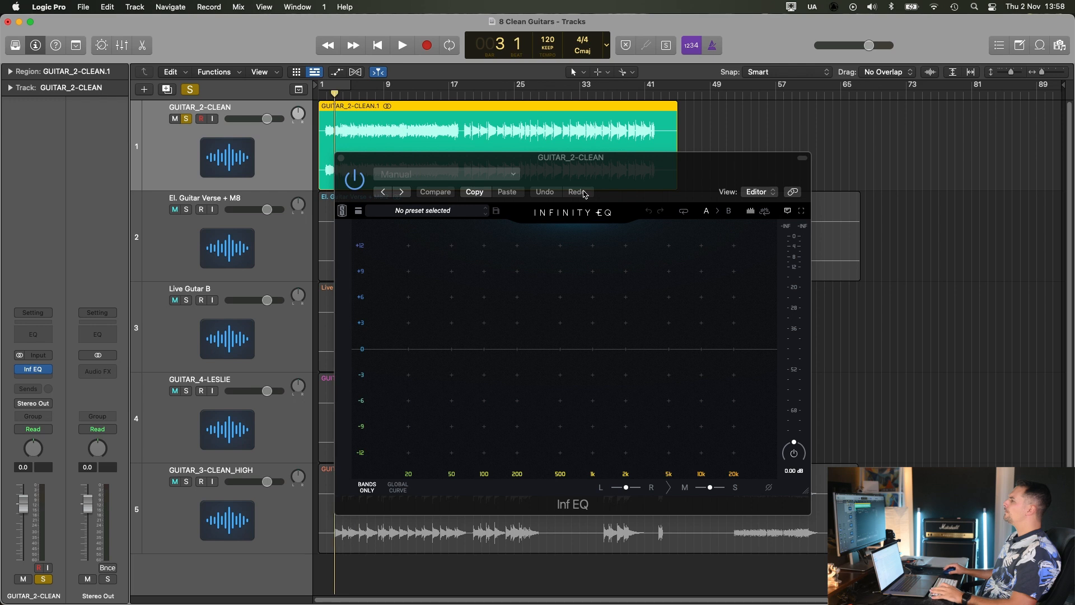
Play the soloed GUITAR_2-CLEAN track in two passes to examine its frequency spectrum in the Infinity EQ analyzer.
key(space)
drag(588, 168, 688, 208)
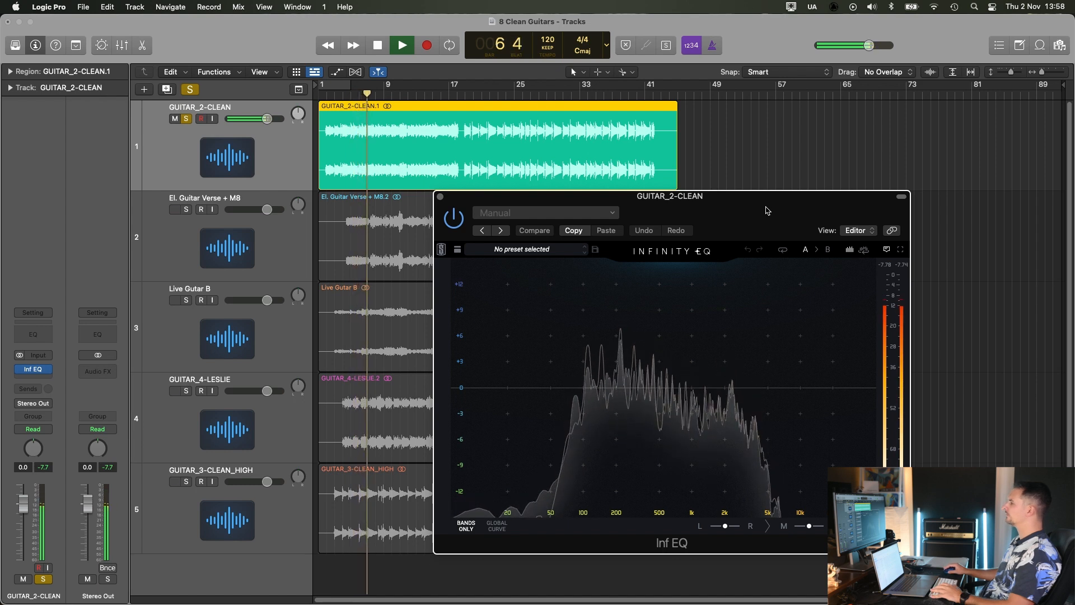
key(space)
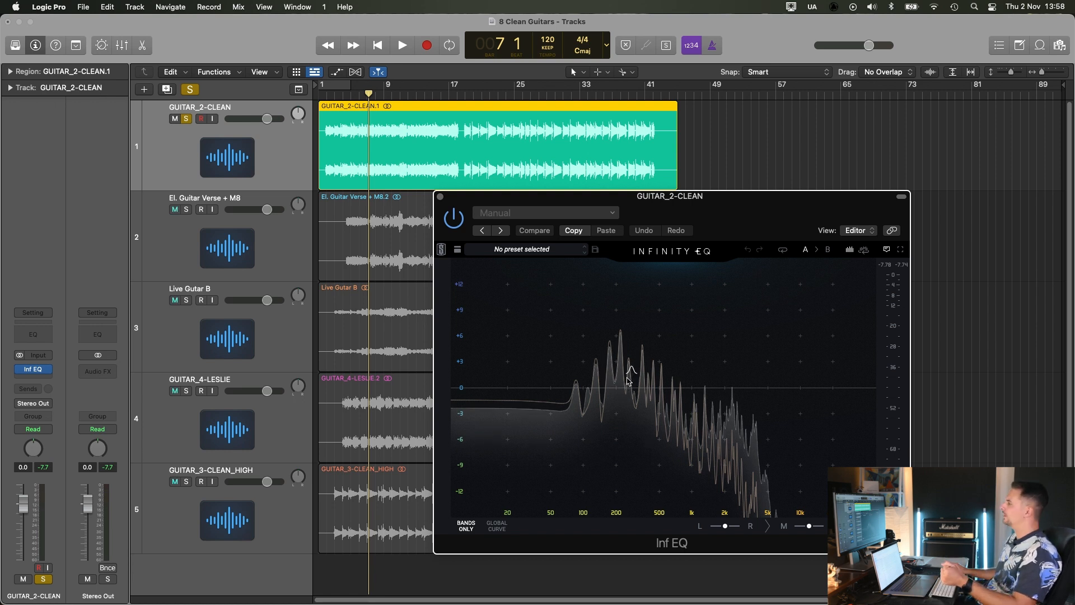
drag(743, 210, 730, 215)
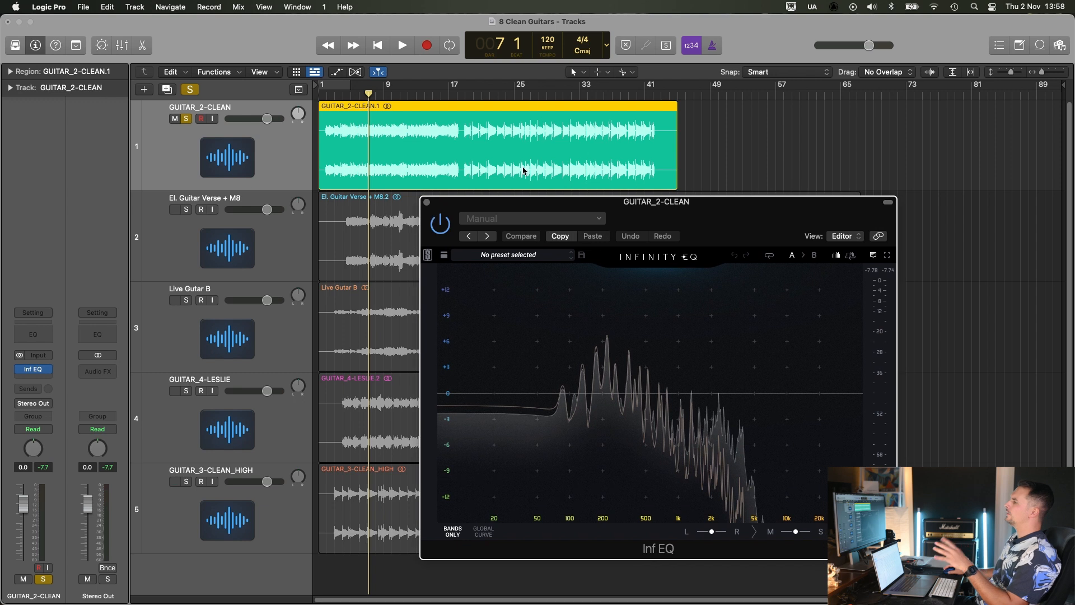
click(368, 96)
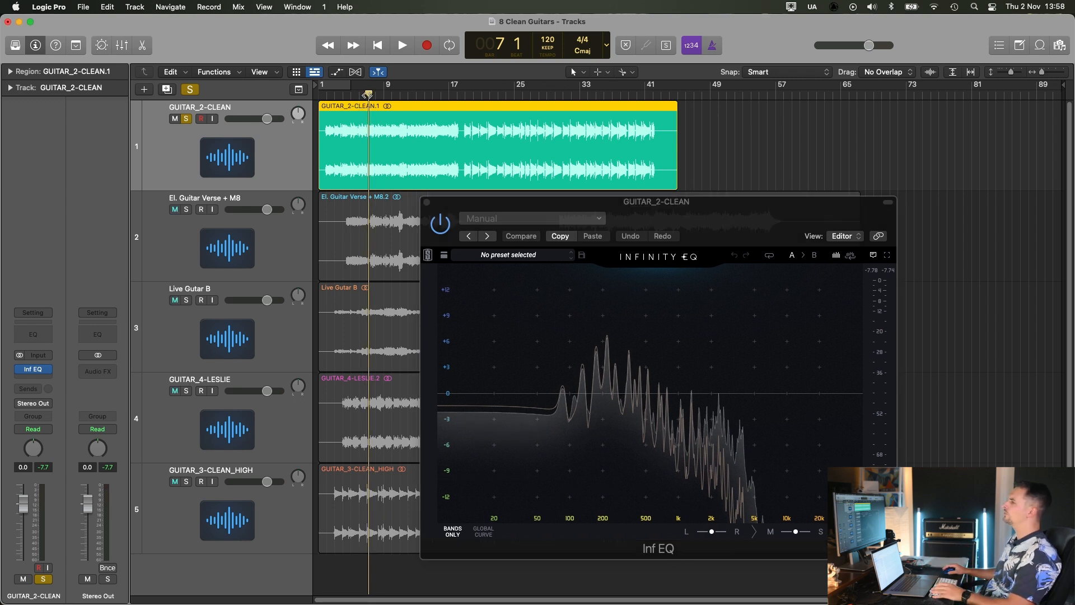
key(space)
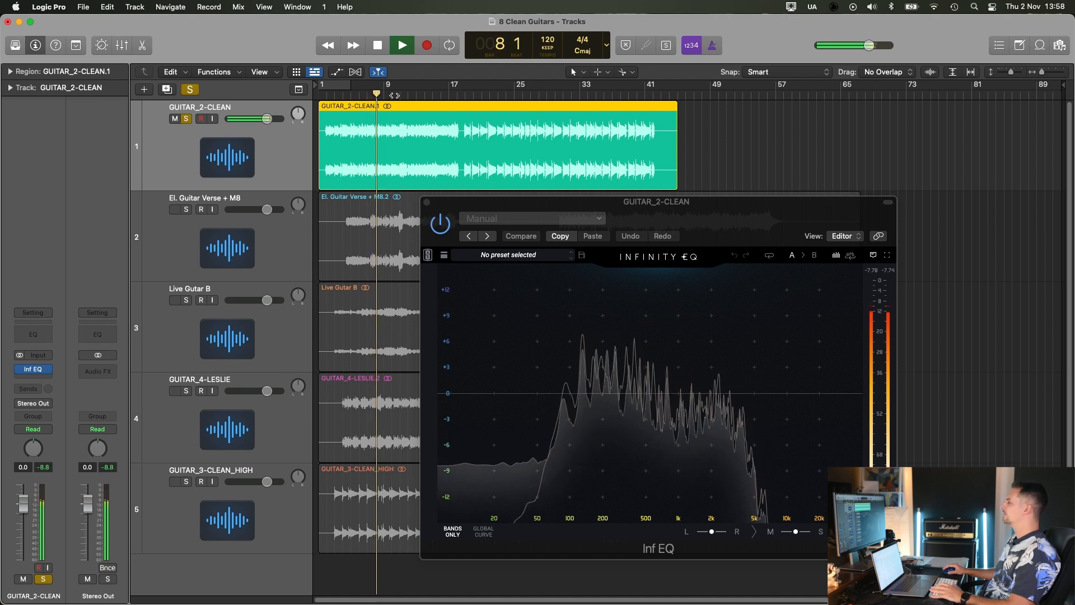
key(space)
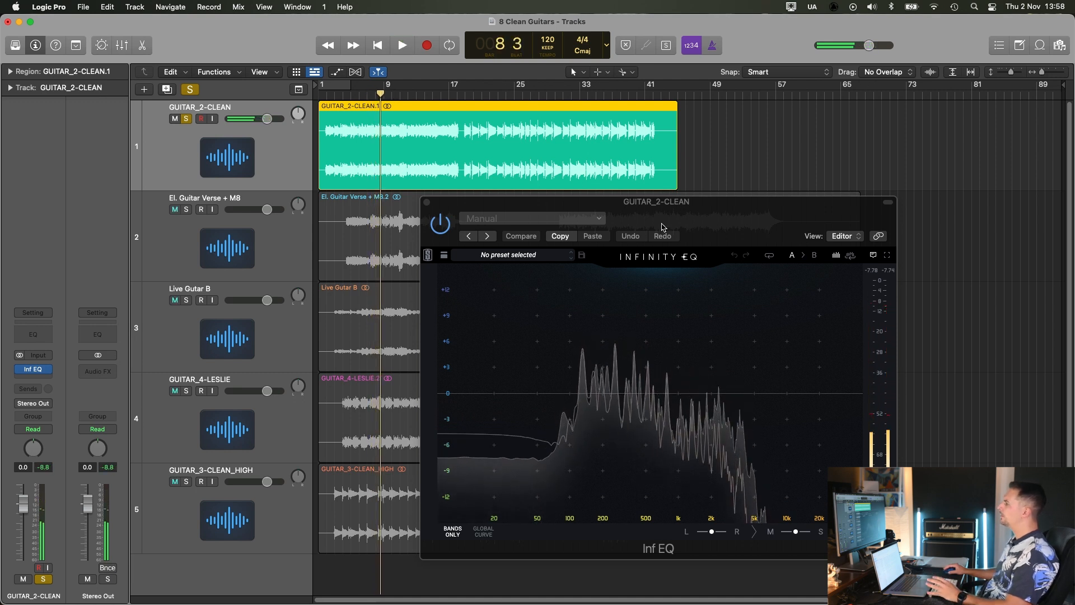
Add a low-cut band at about 81.9 Hz to the guitar's EQ and reposition the EQ window.
drag(706, 217, 697, 219)
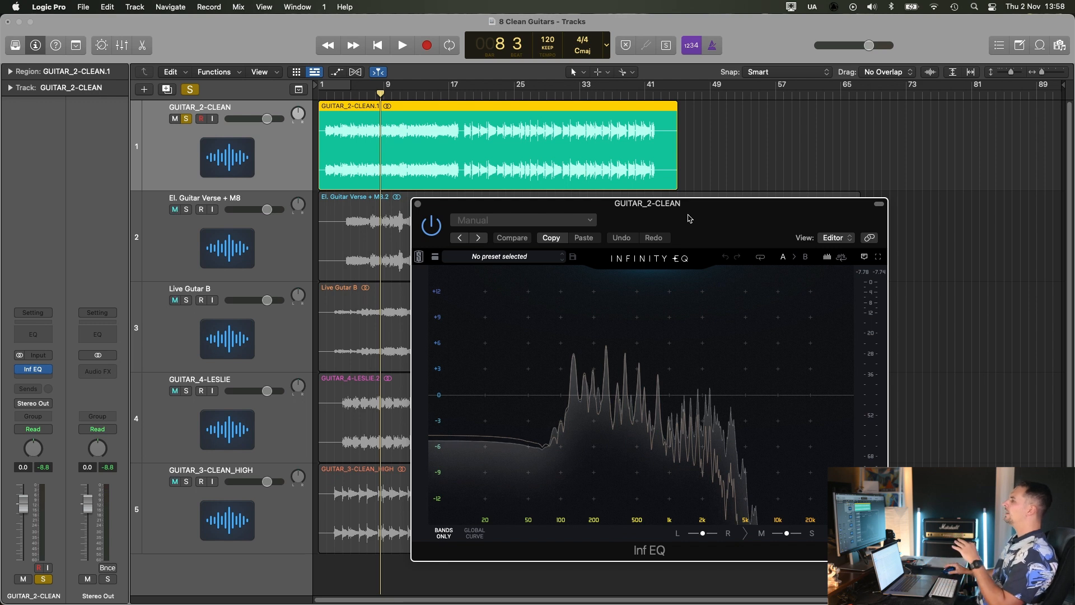
drag(689, 219, 663, 216)
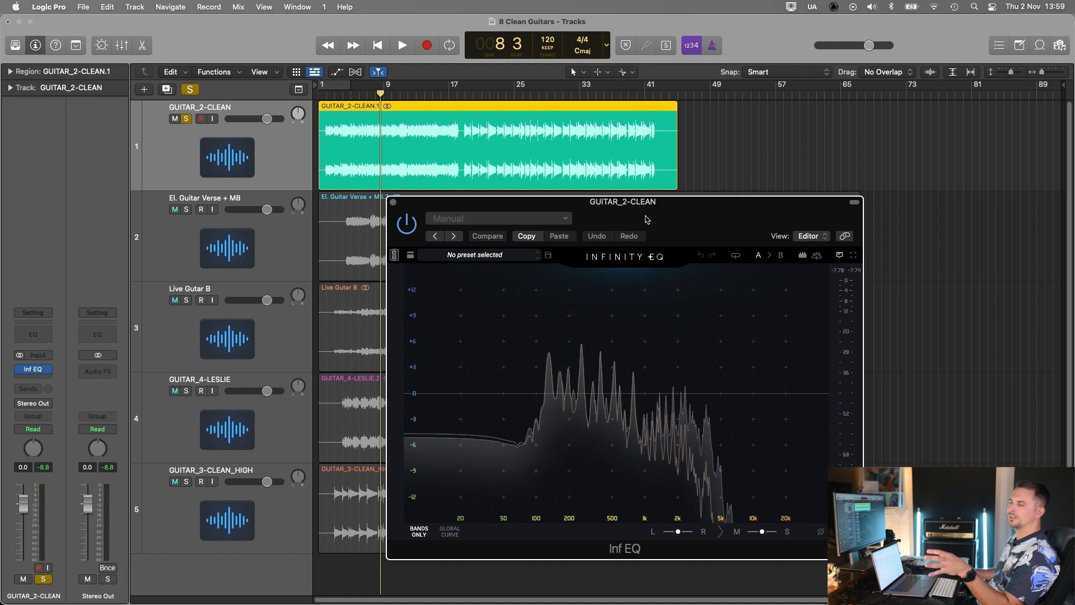
drag(672, 214, 692, 235)
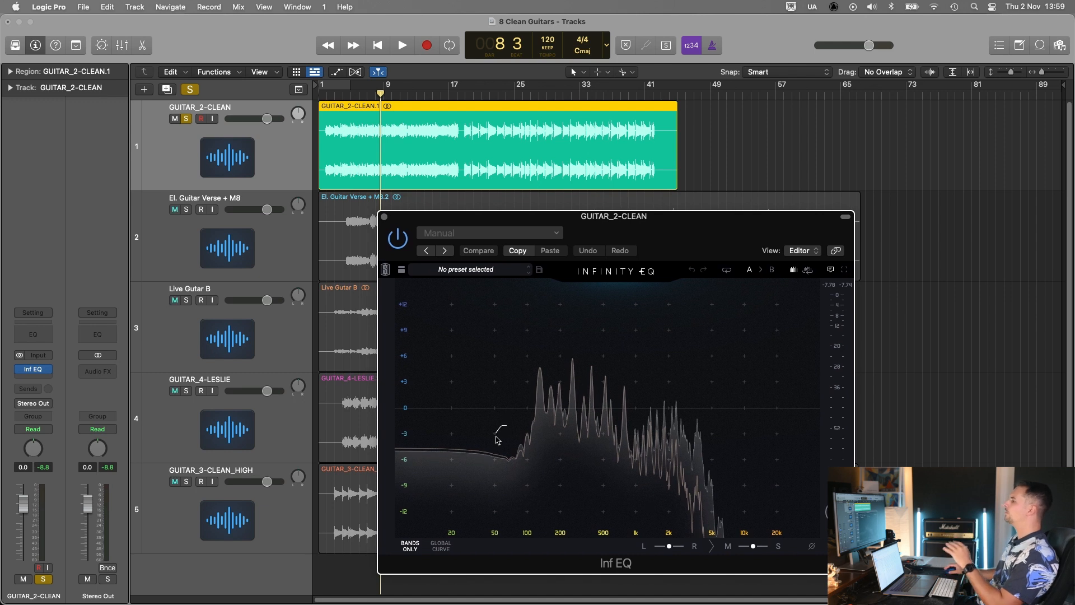
drag(496, 437, 520, 445)
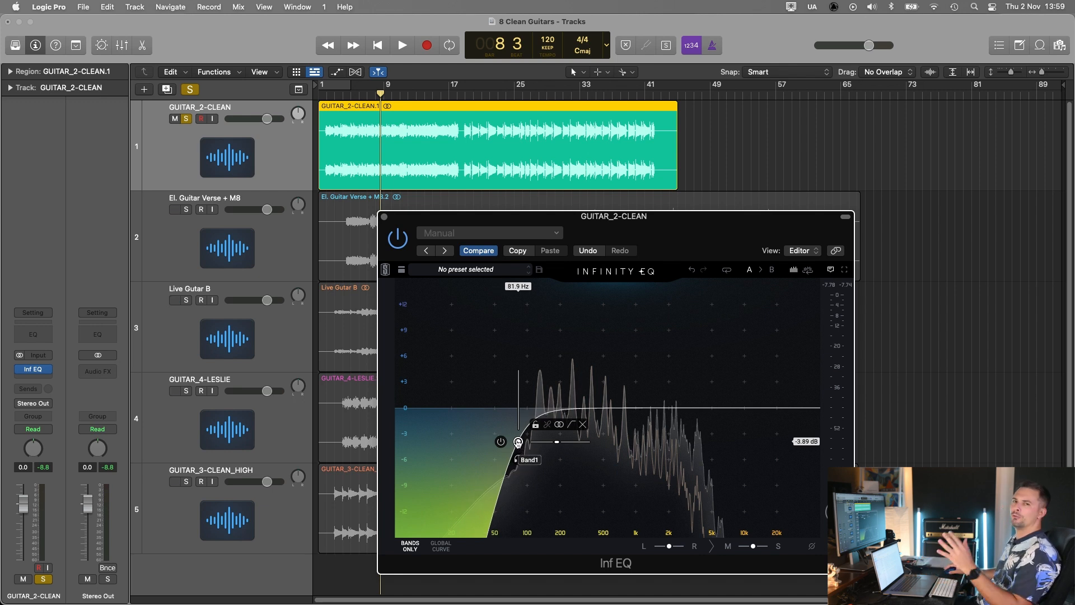
mouse_move(702, 229)
mouse_down()
mouse_move(705, 210)
mouse_move(696, 215)
mouse_up()
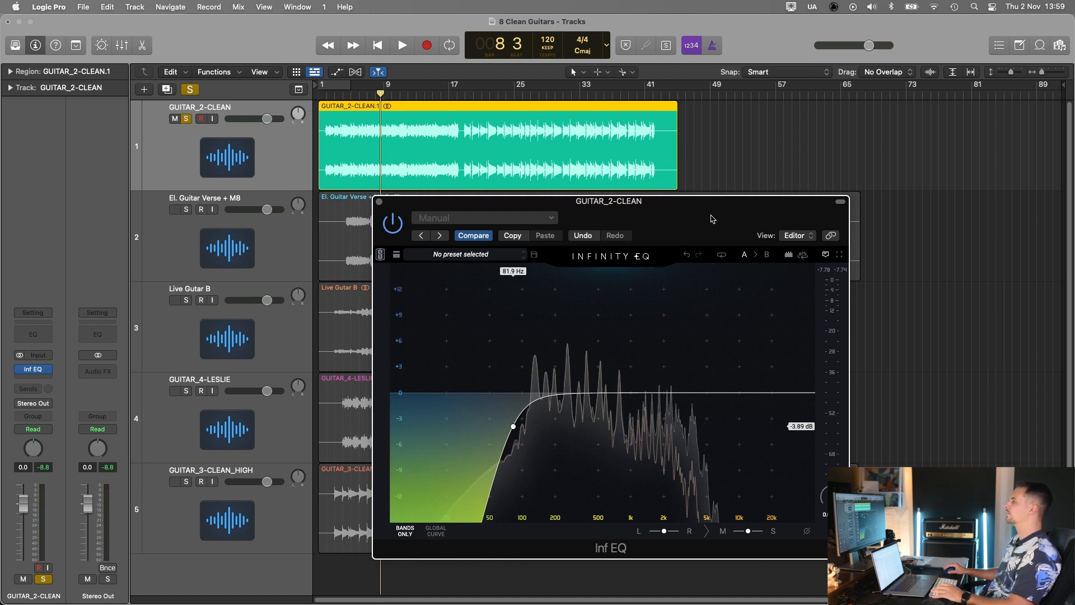
Audition a bell boost of about +5.9 dB near 241 Hz during playback, and remove the band.
key(space)
drag(579, 360, 564, 342)
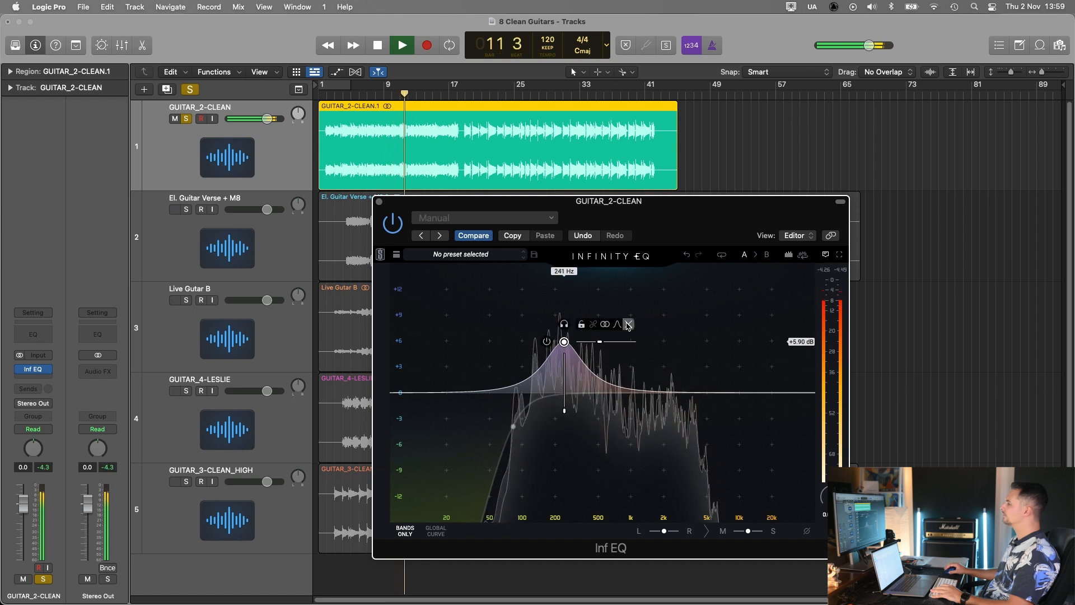
click(629, 324)
key(space)
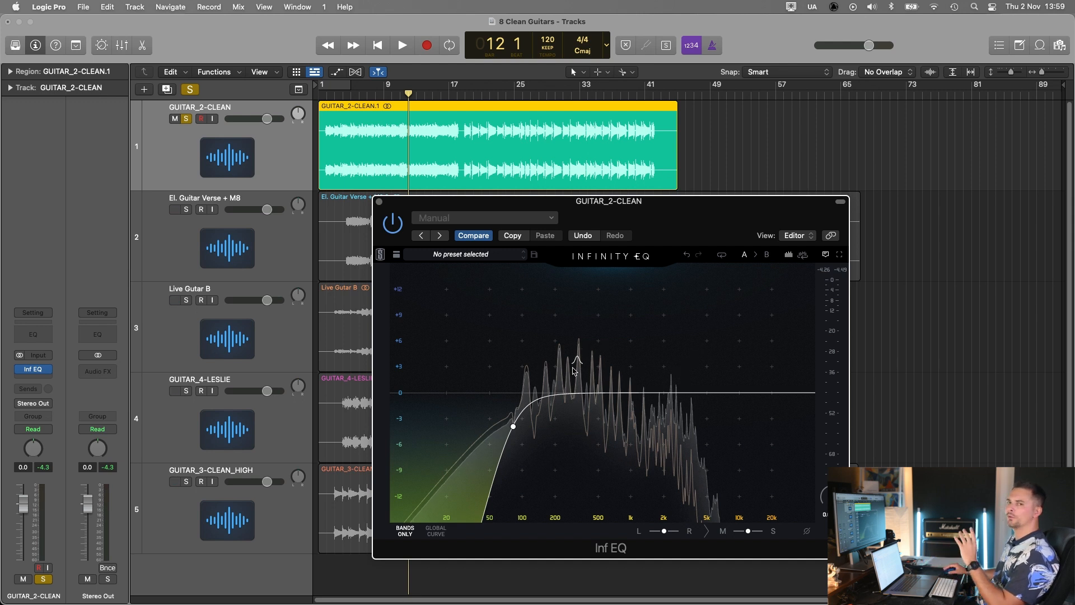
Add a wide boost of about +5.12 dB at 4.82 kHz and compare it against the bypassed EQ during playback.
click(703, 356)
scroll(705, 353, down, 5)
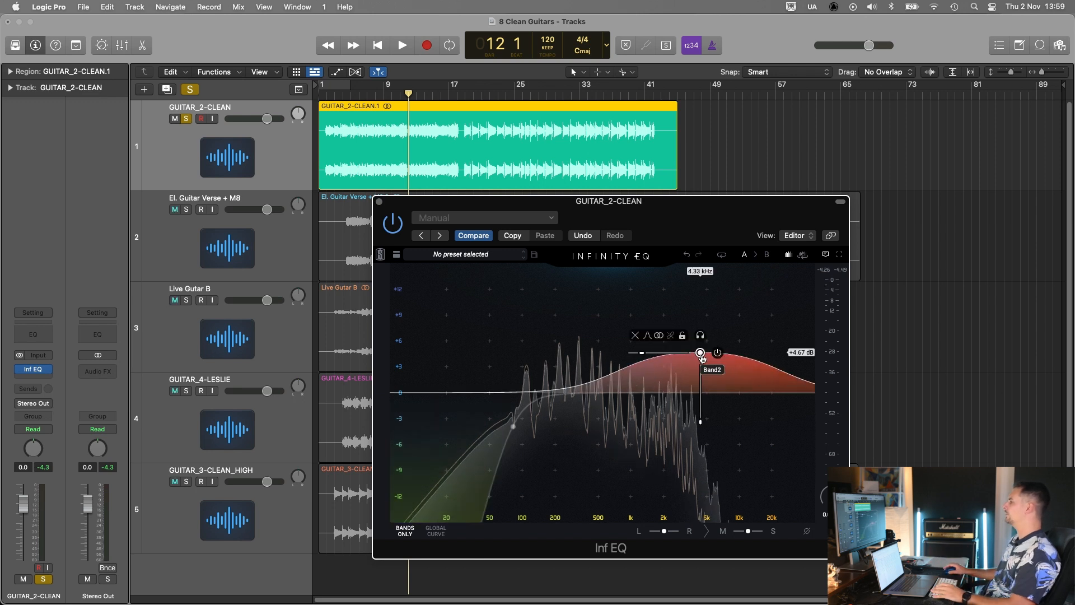
key(space)
mouse_move(709, 353)
mouse_down()
mouse_move(713, 324)
mouse_move(720, 339)
mouse_move(704, 337)
mouse_move(715, 354)
mouse_move(677, 343)
mouse_move(705, 348)
mouse_up()
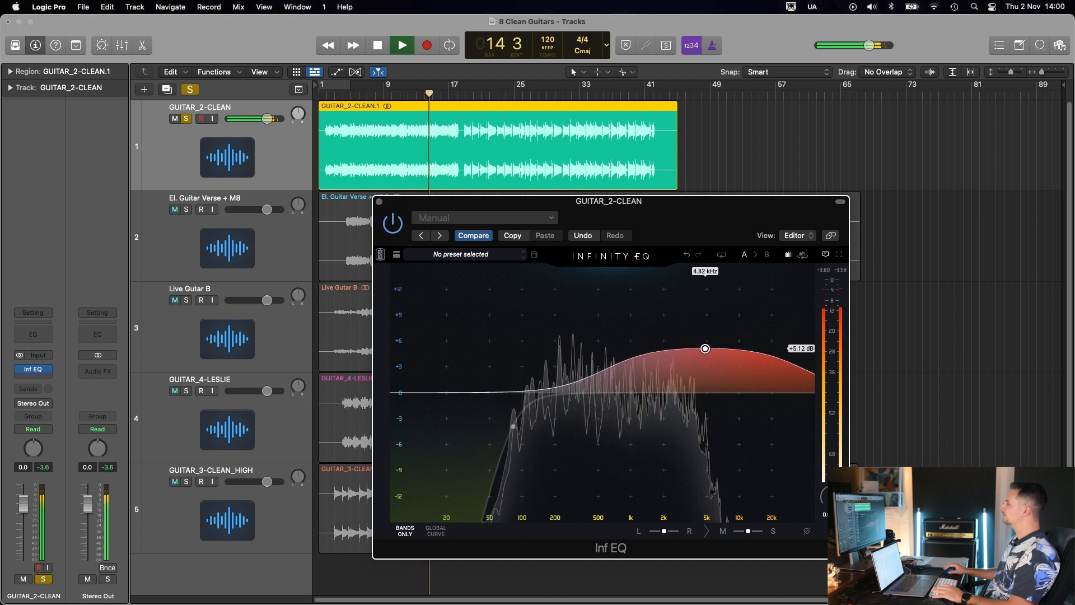
click(394, 224)
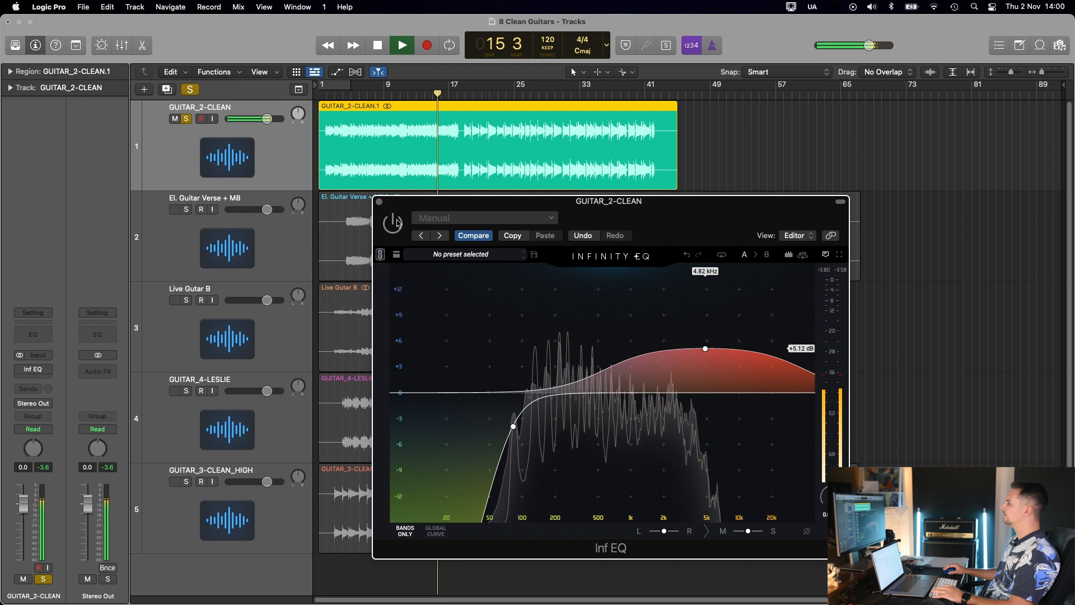
click(395, 225)
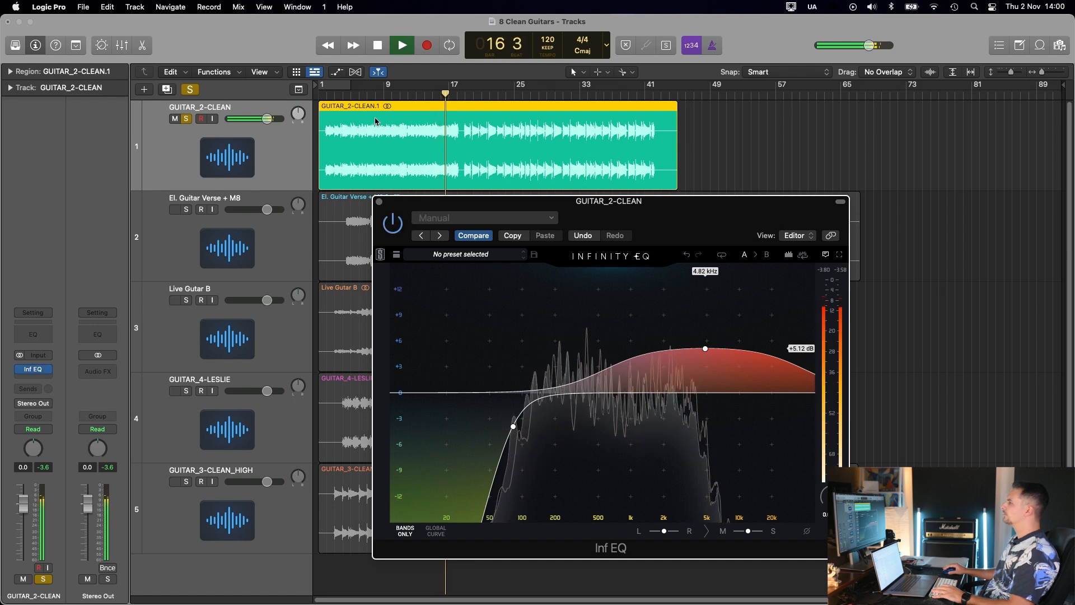
Replay an earlier part of the guitar and move the wide high-frequency boost to about 13.5 kHz at +5.90 dB.
click(346, 94)
drag(705, 348, 755, 342)
key(space)
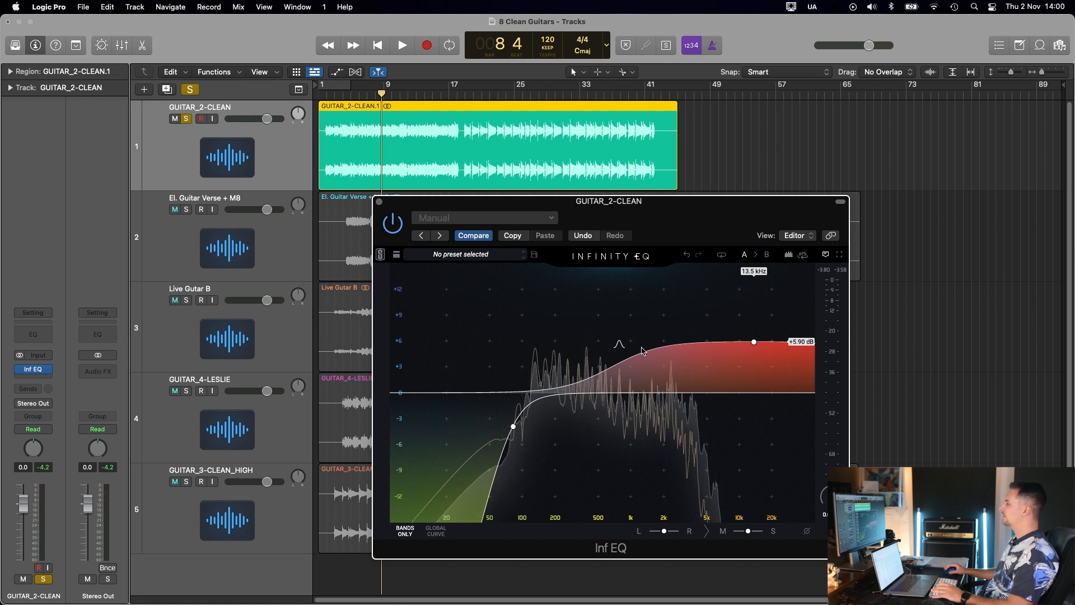
Add a bell cut of about -2.40 dB at 236 Hz while the guitar plays.
key(space)
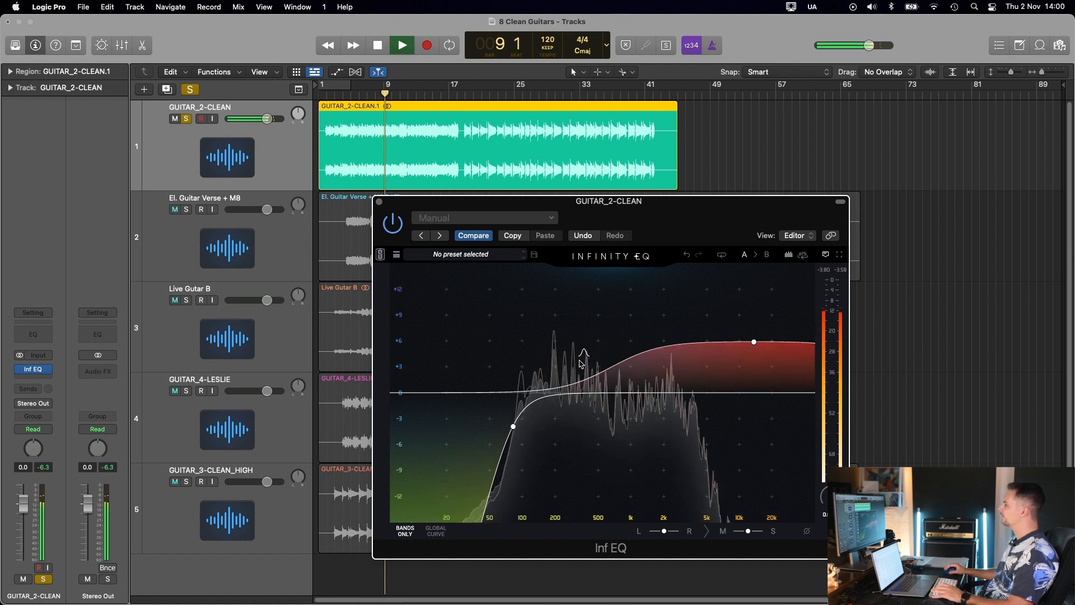
click(578, 359)
drag(578, 360, 562, 413)
drag(672, 218, 653, 220)
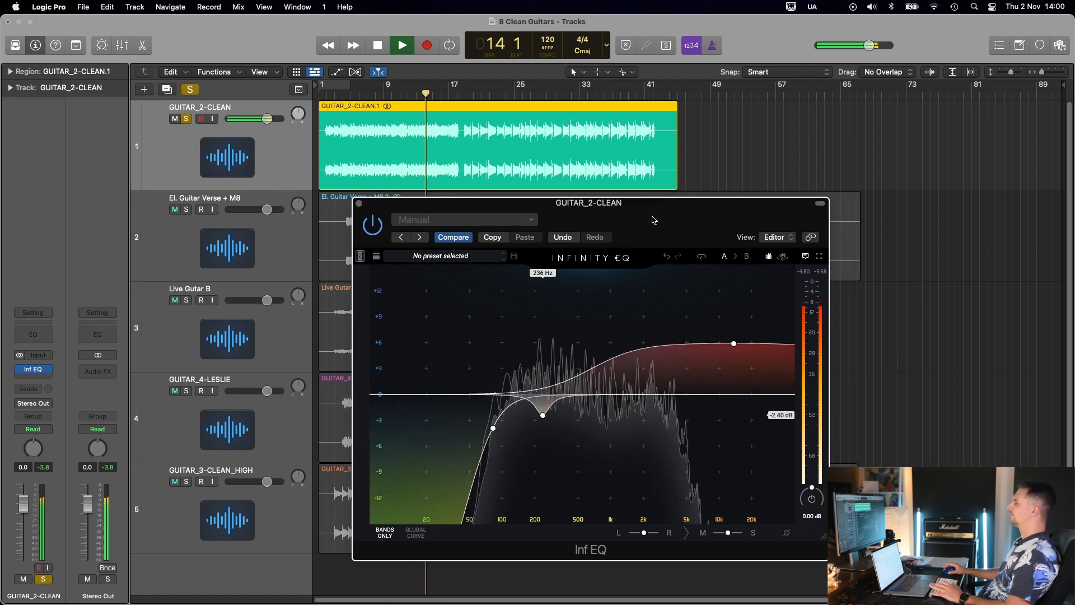
key(space)
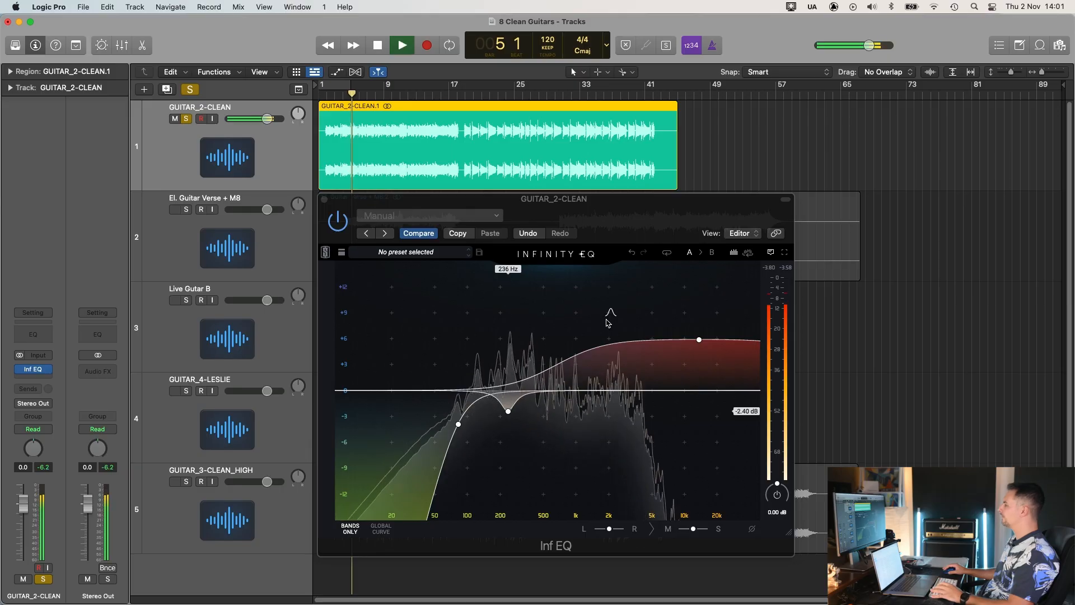
Add a narrow bell cut of about -1.82 dB at 1.93 kHz while the guitar plays.
click(609, 320)
drag(609, 320, 606, 406)
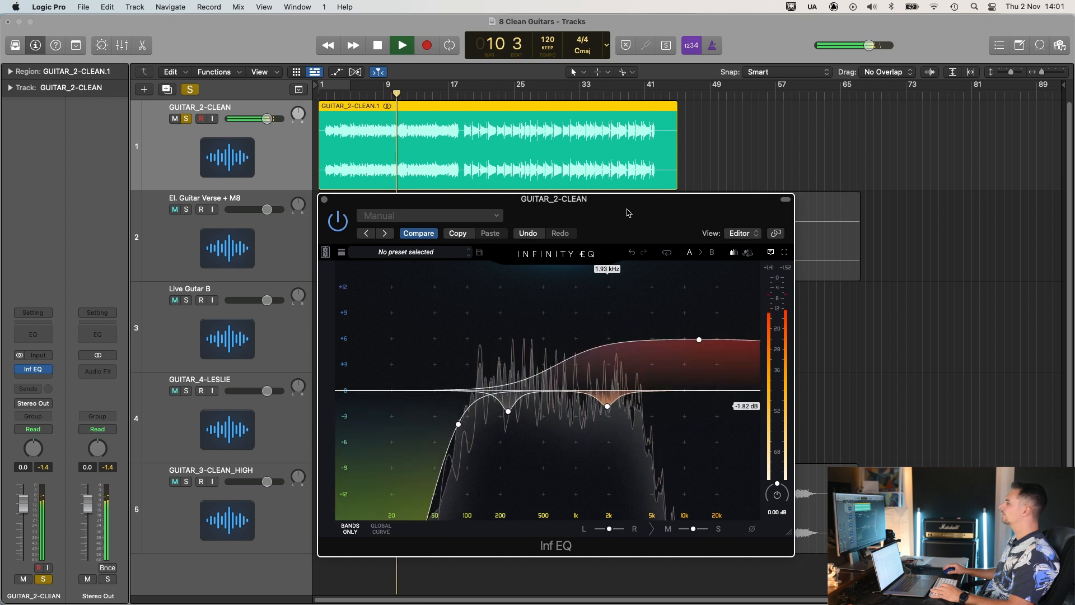
drag(629, 212, 631, 216)
key(space)
mouse_move(609, 412)
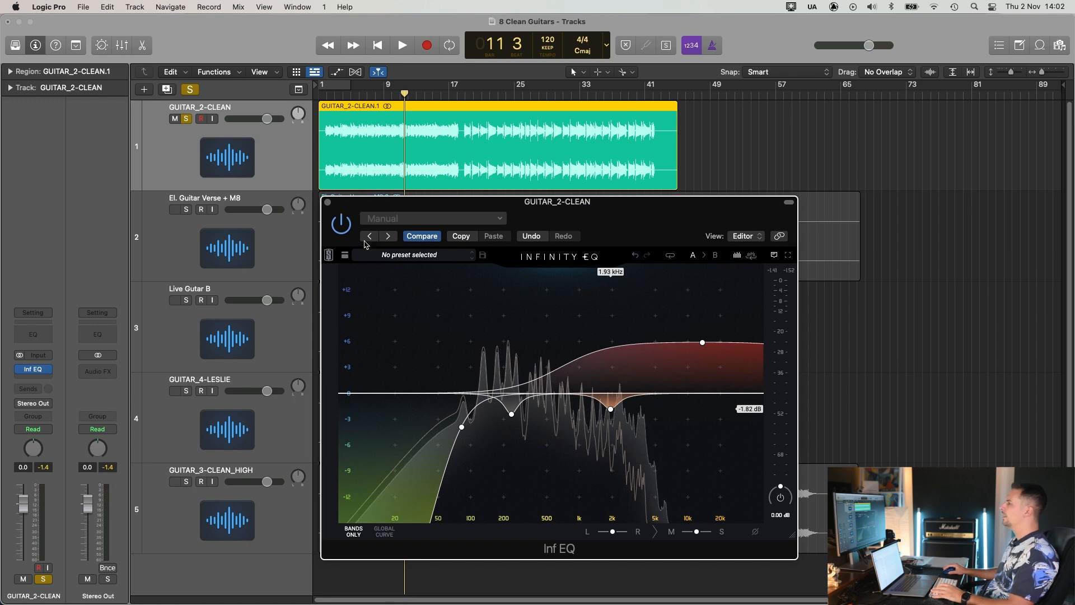
Play the guitar and compare its sound with the EQ bypassed and re-enabled.
key(space)
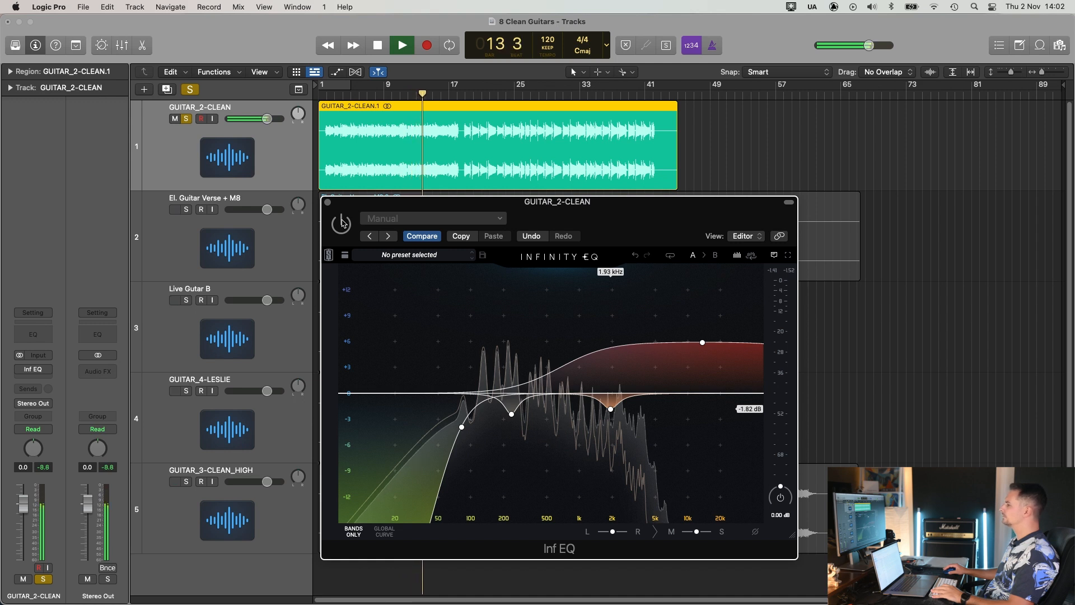
click(342, 223)
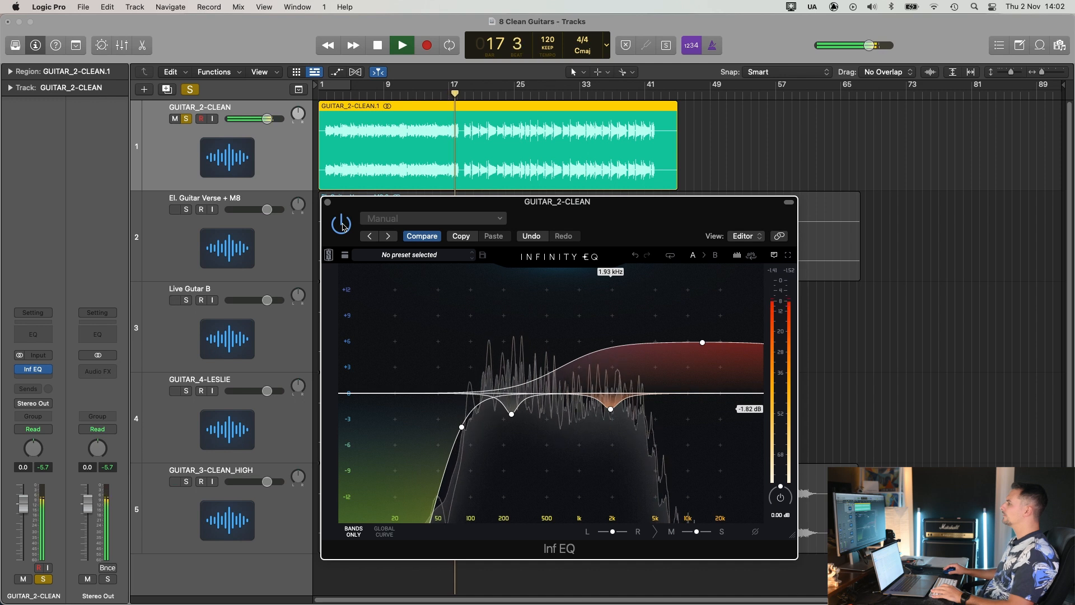
key(space)
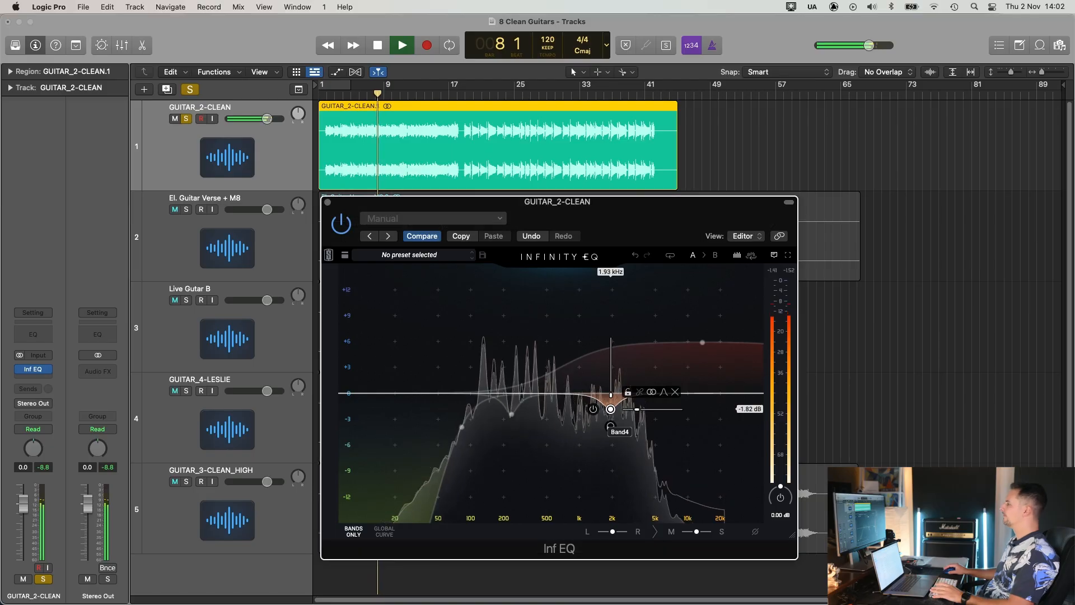
Try deepening the upper-mid bell cut to about -7.14 dB at 2.02 kHz during playback.
drag(610, 409, 613, 455)
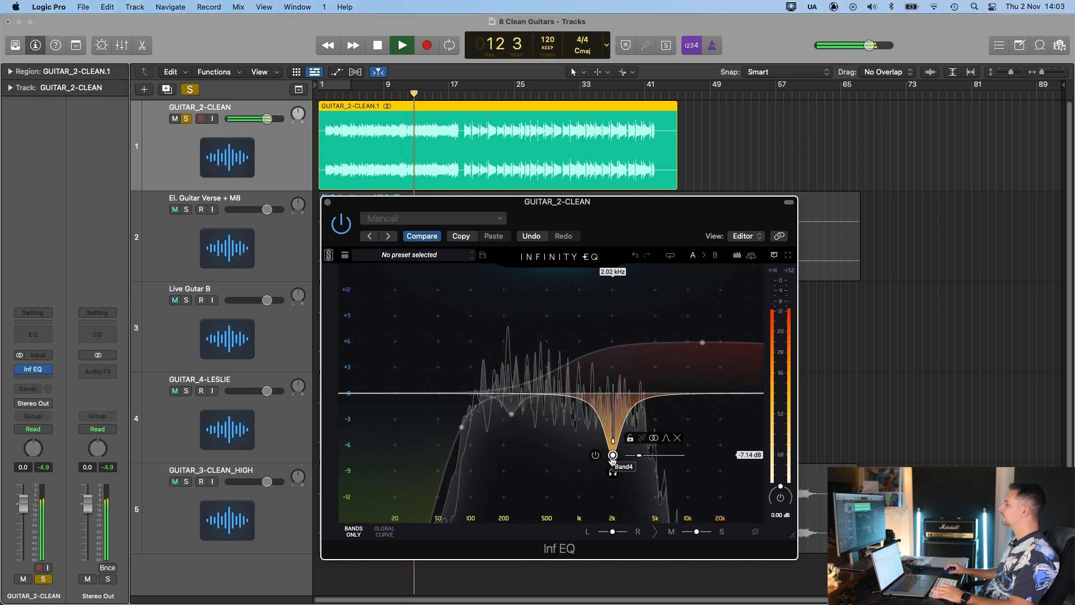
key(space)
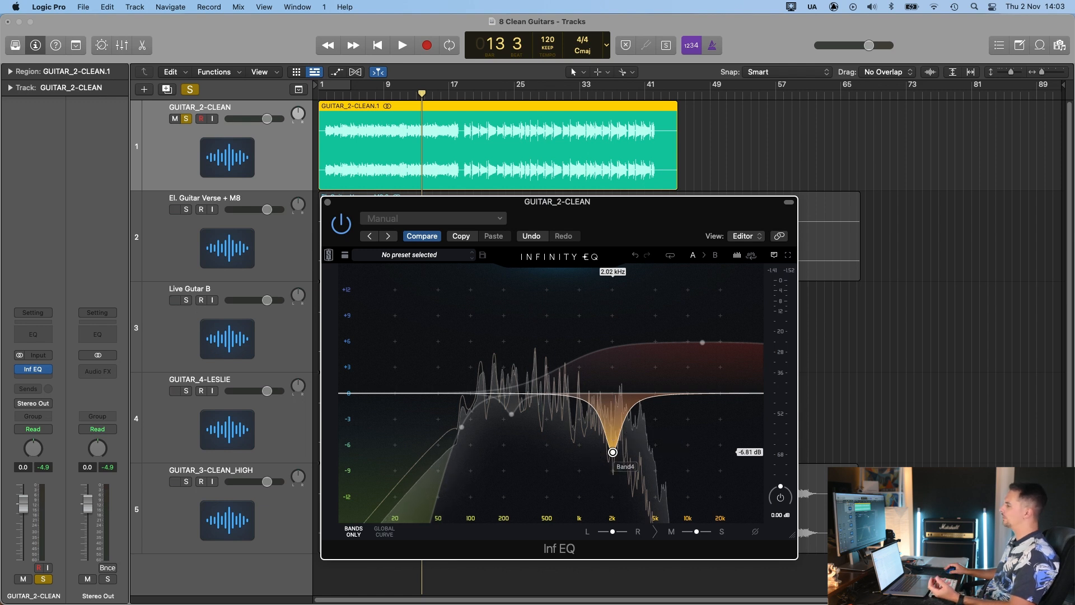
Set the upper-mid bell cut to about -2.53 dB at 2.33 kHz while listening to the guitar.
drag(616, 419, 610, 415)
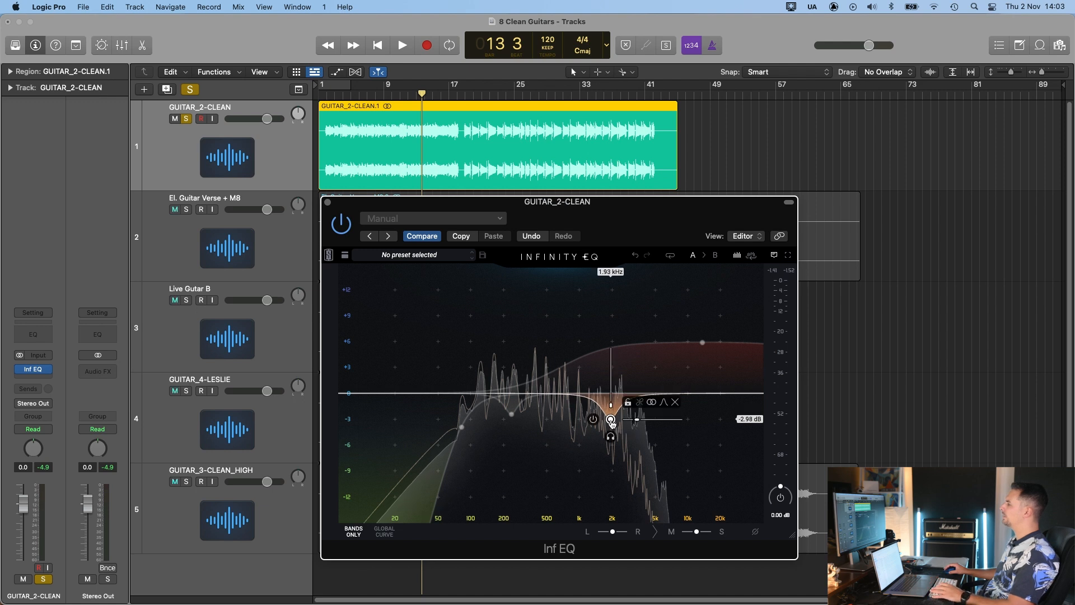
key(space)
mouse_move(610, 420)
mouse_down()
mouse_move(619, 350)
mouse_move(619, 427)
mouse_move(619, 415)
mouse_up()
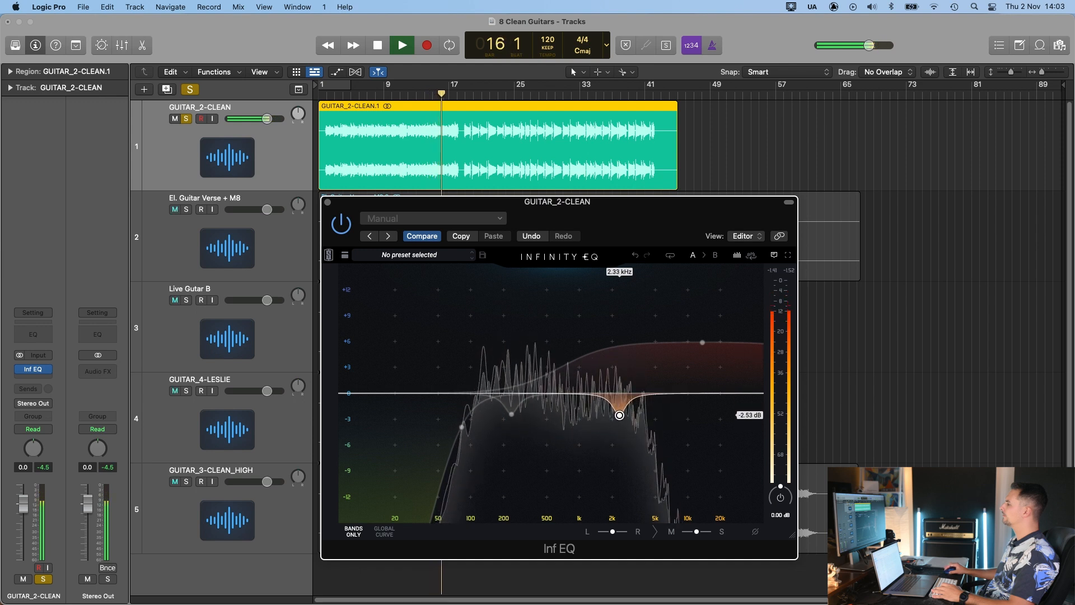
drag(538, 213, 540, 224)
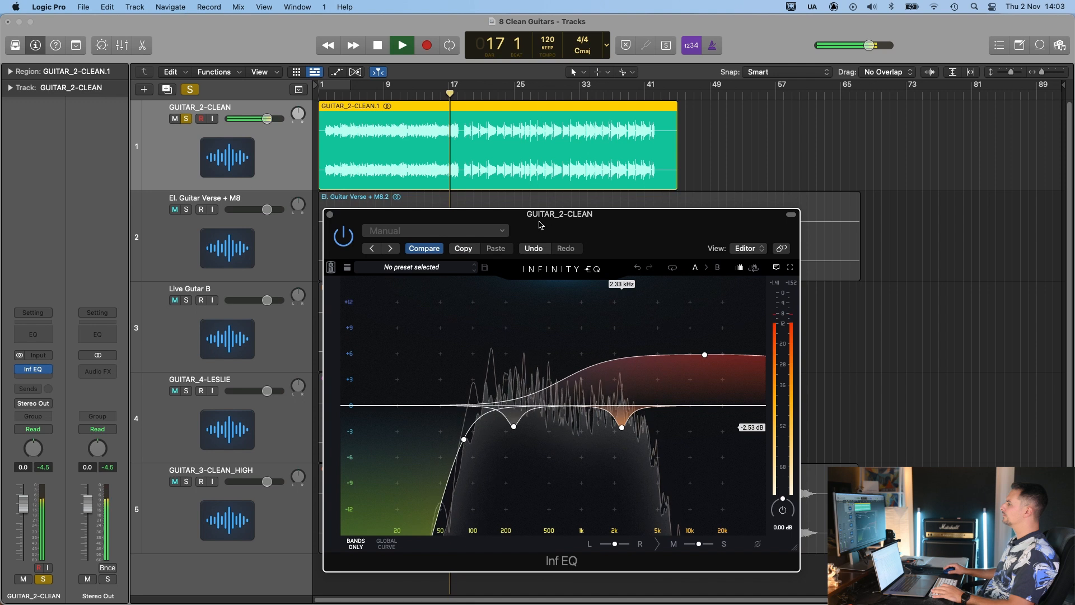
key(space)
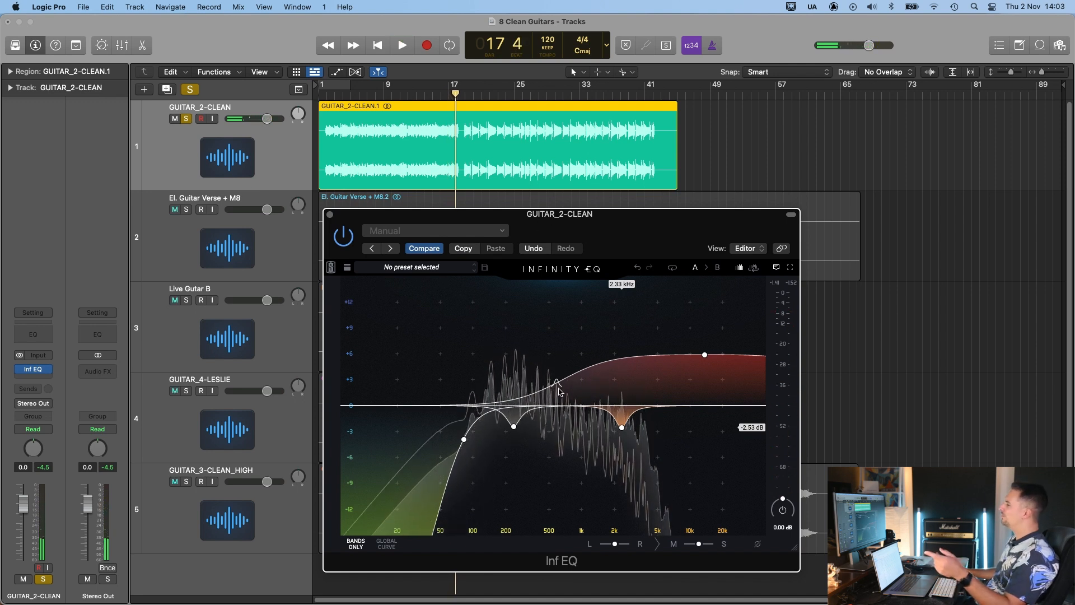
Inspect the 13.5 kHz boost band and the 2.33 kHz cut band.
click(704, 356)
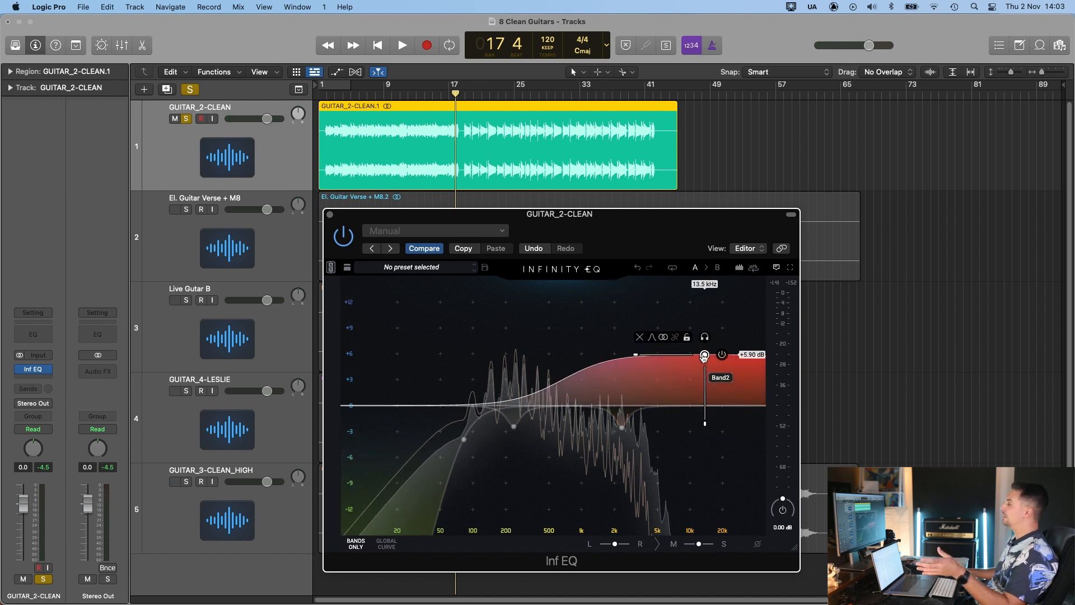
click(621, 427)
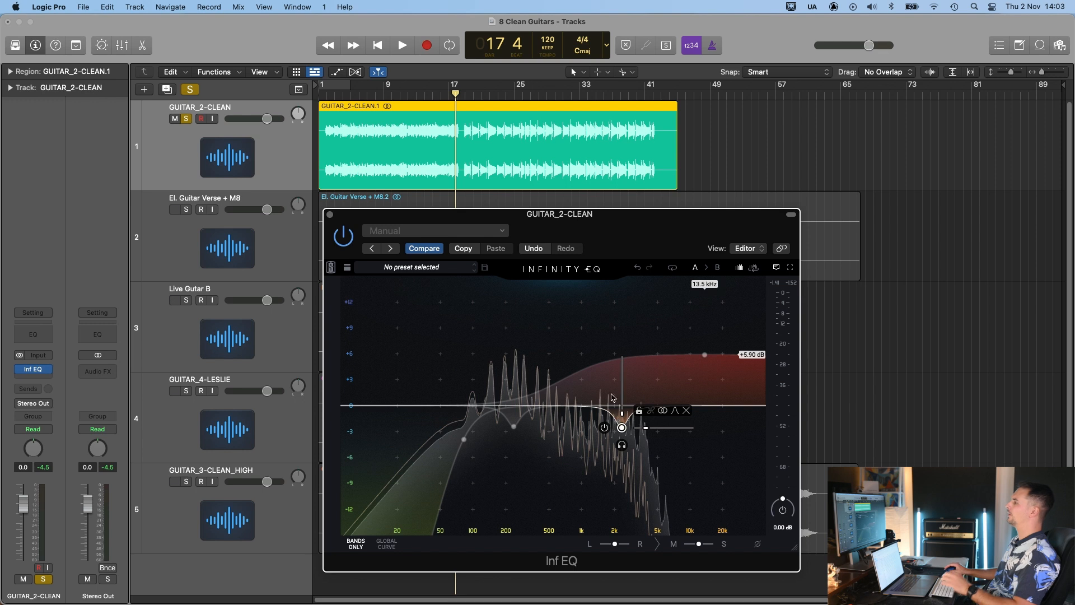
Close the clean guitar's EQ, solo only the El. Guitar Verse + M8 track and play it from about bar 6.
click(330, 215)
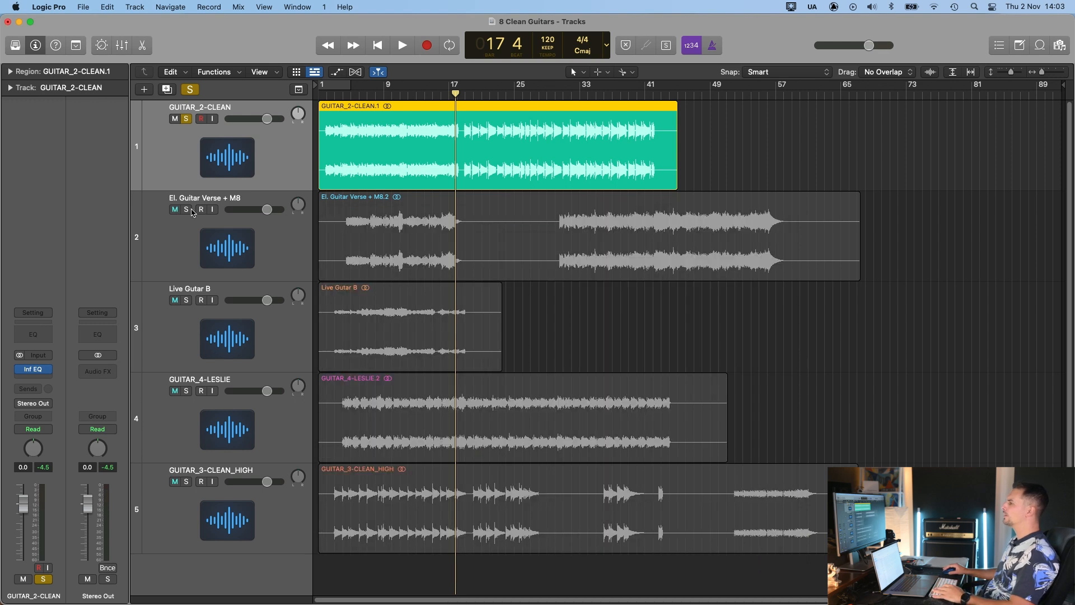
alt+click(187, 209)
click(360, 94)
key(space)
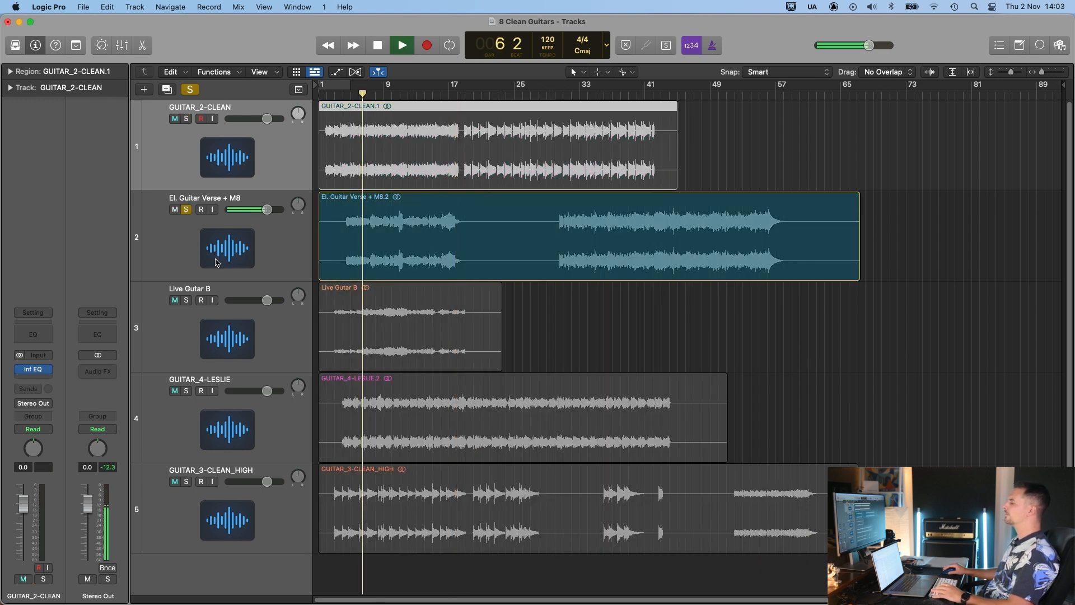
Insert Infinity EQ on the El. Guitar Verse + M8 track and listen to the guitar while viewing its spectrum.
click(217, 263)
click(34, 373)
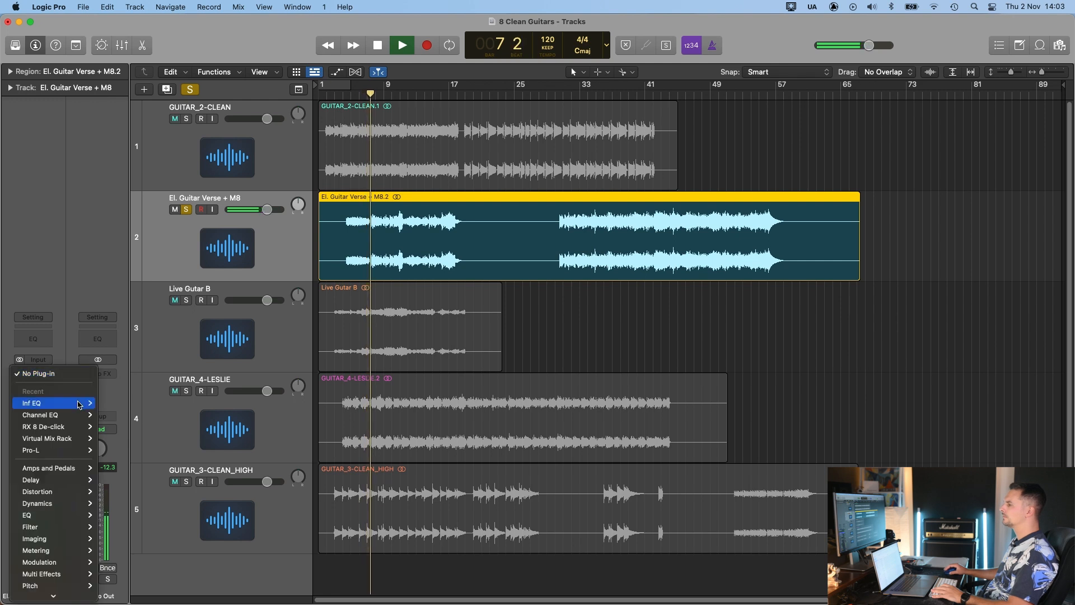
click(112, 403)
drag(612, 171, 757, 213)
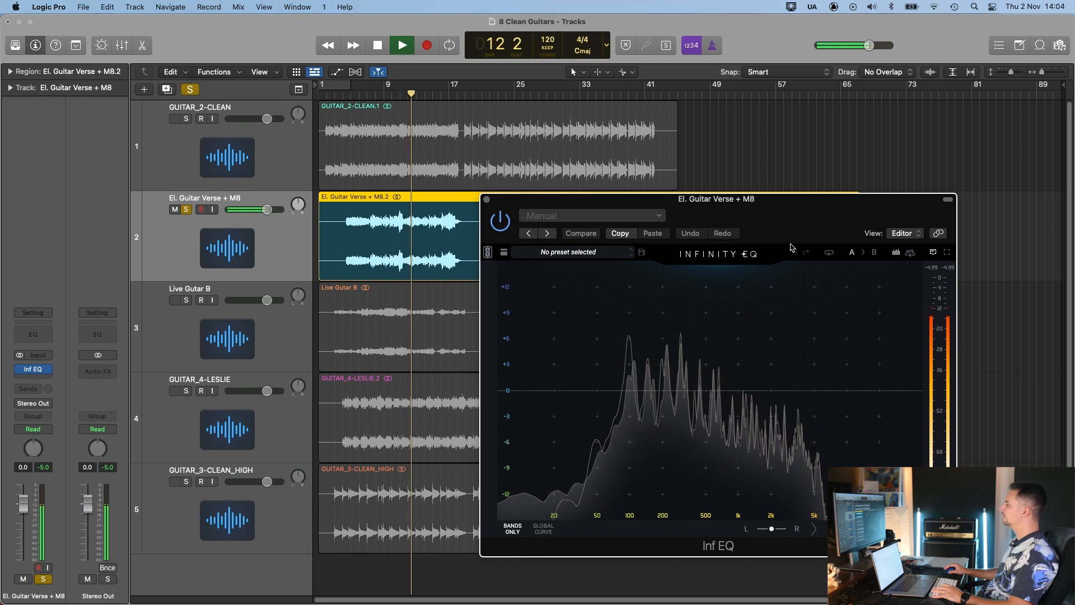
key(space)
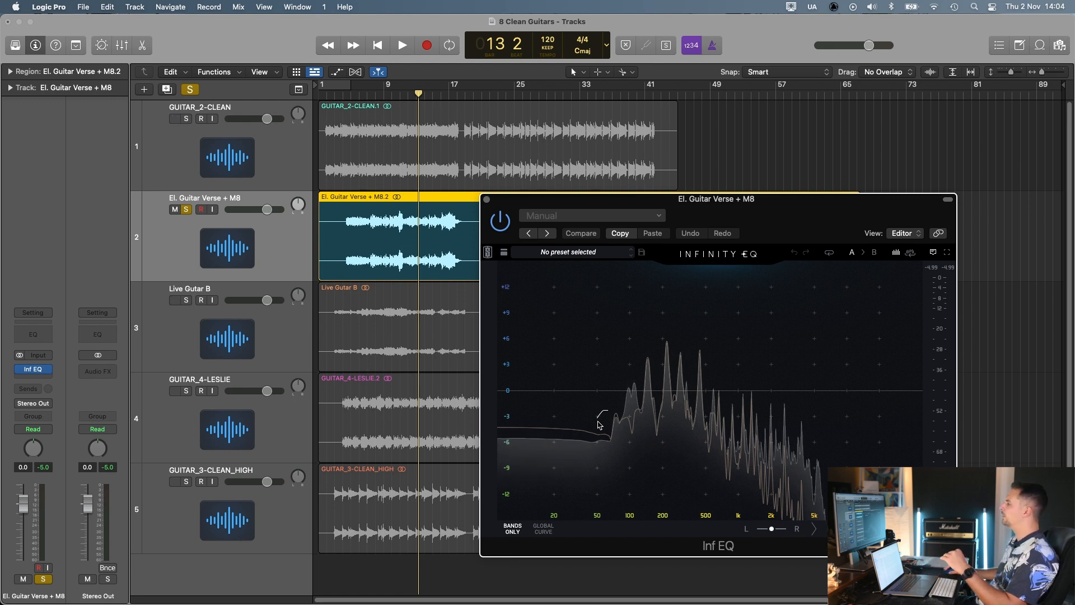
Add a low cut at about 62.3 Hz to the verse guitar and audition it from bar 7.
click(599, 424)
drag(597, 421, 605, 426)
drag(593, 199, 597, 198)
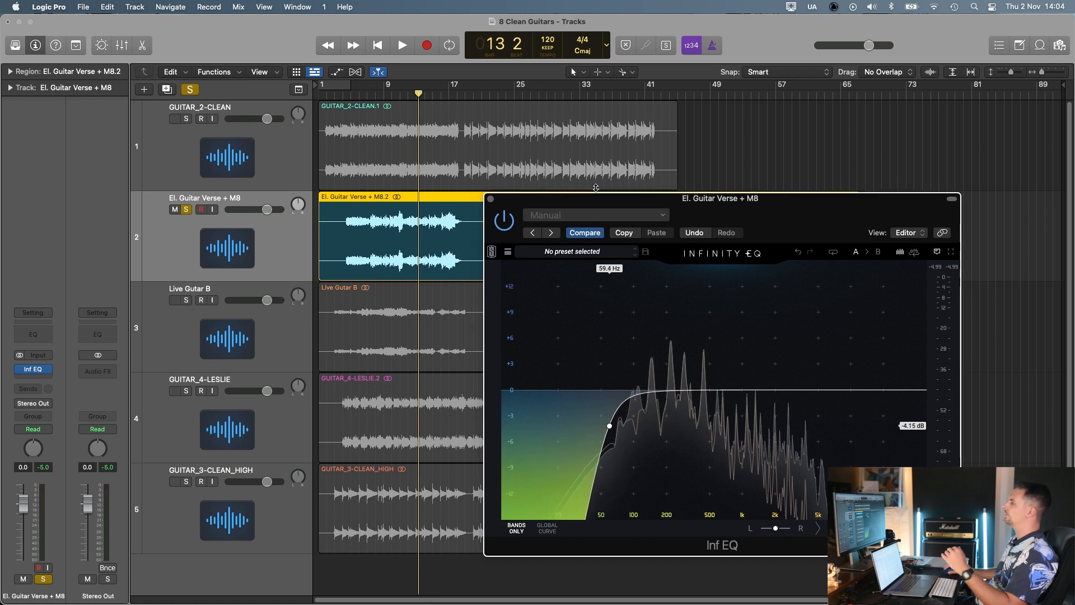
click(368, 95)
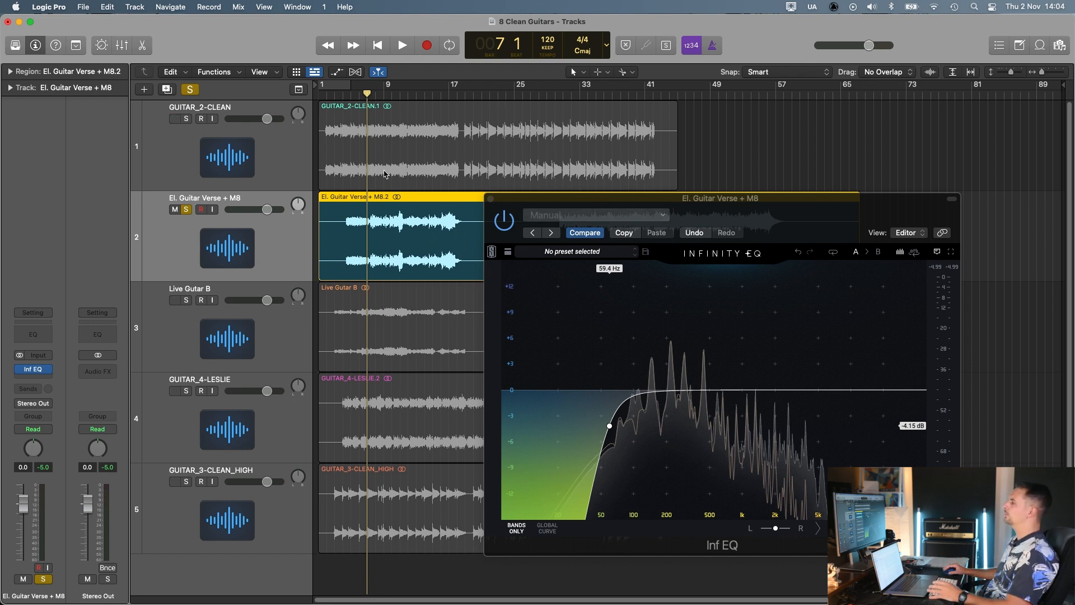
drag(773, 210, 793, 207)
key(space)
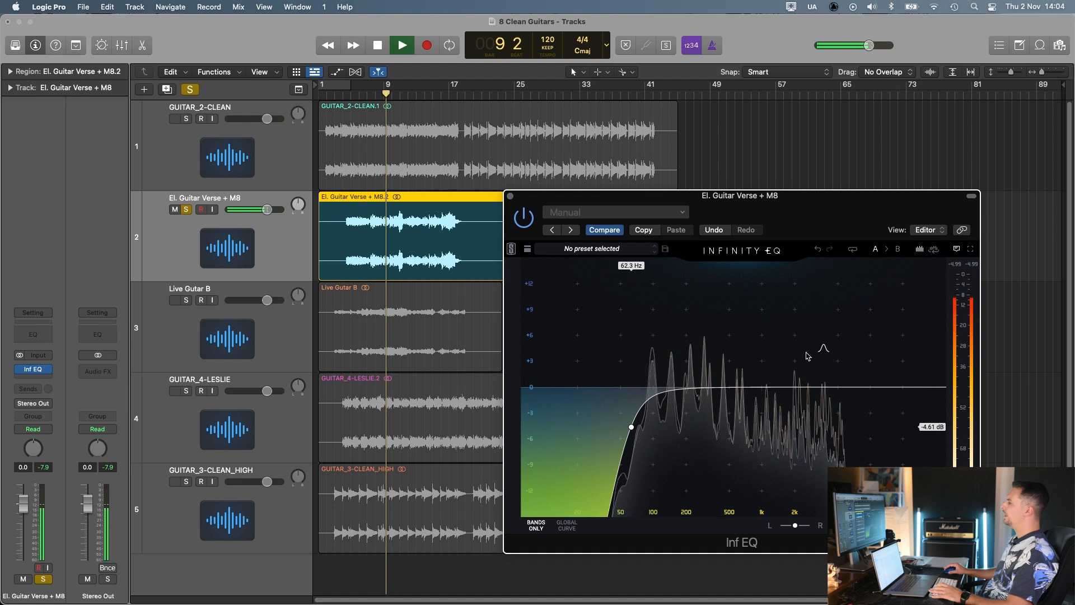
key(space)
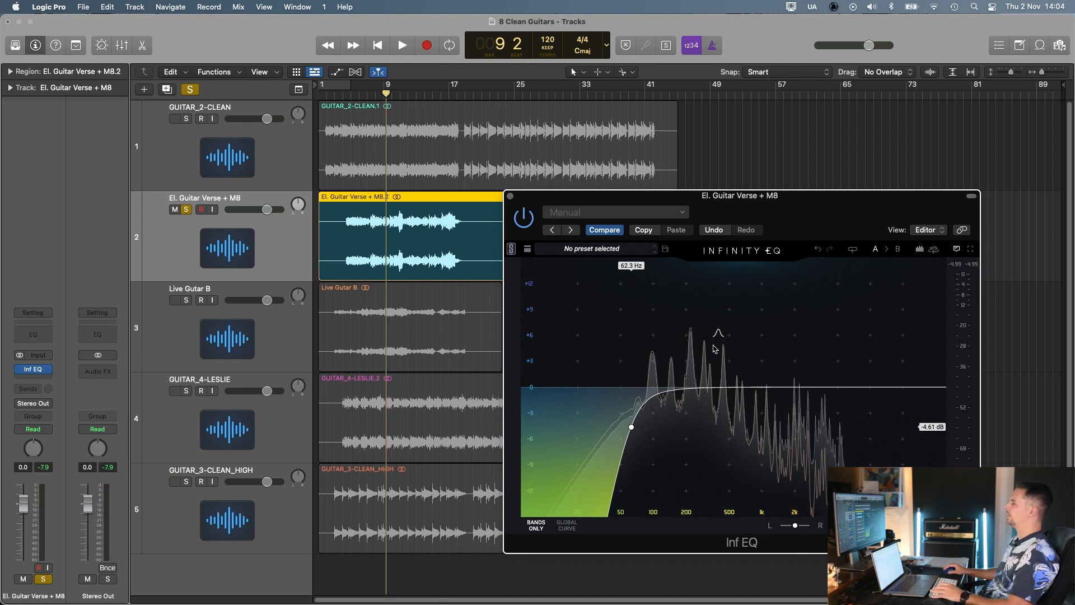
Add a bell cut of about -3.57 dB at 233 Hz to the verse guitar while listening.
key(space)
drag(695, 351, 690, 328)
drag(694, 417, 694, 414)
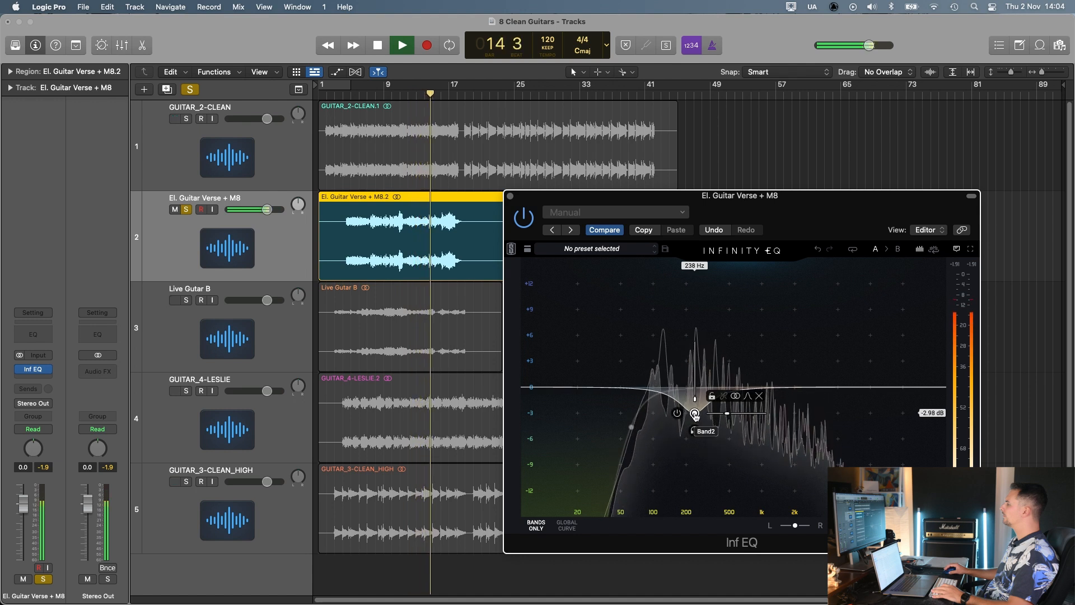
key(space)
drag(695, 414, 694, 420)
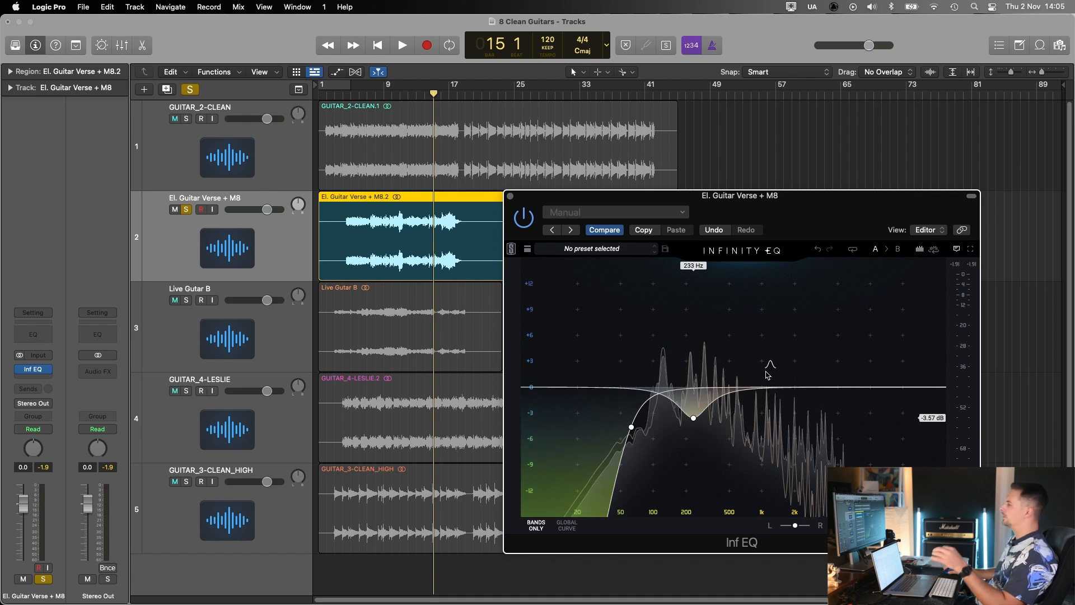
Add a wide high boost of about +5.58 dB at 5.89 kHz and compare playback with the EQ bypassed and re-enabled.
click(367, 94)
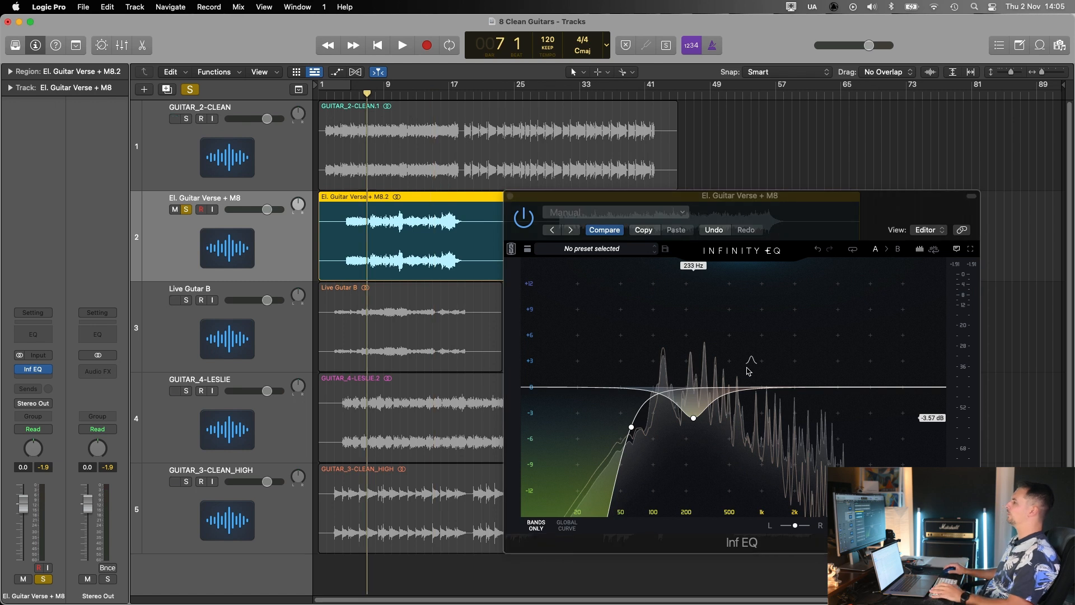
key(space)
click(800, 366)
drag(800, 367, 846, 339)
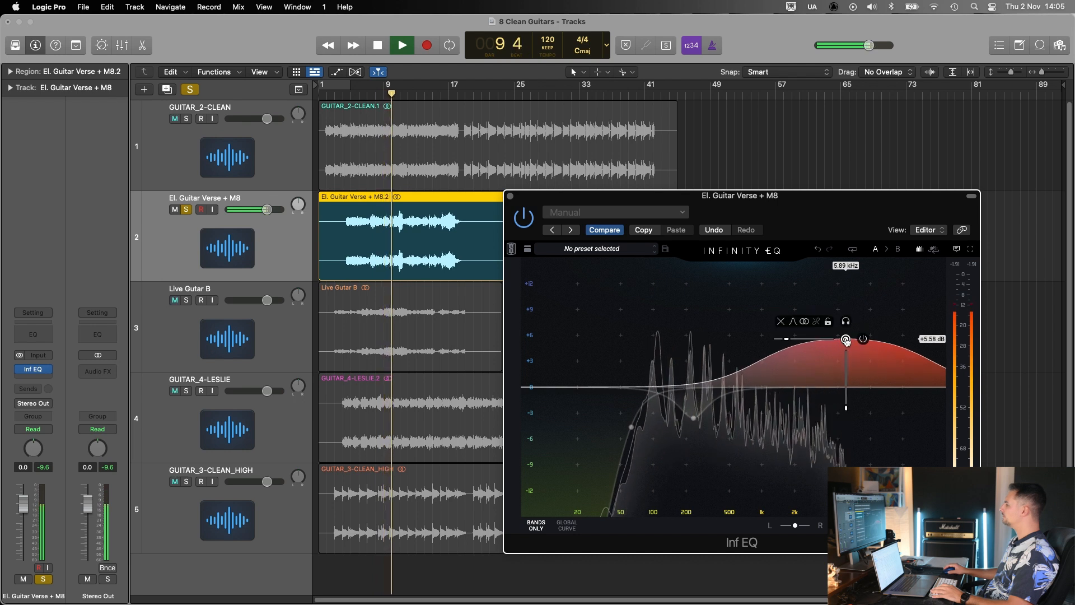
click(525, 218)
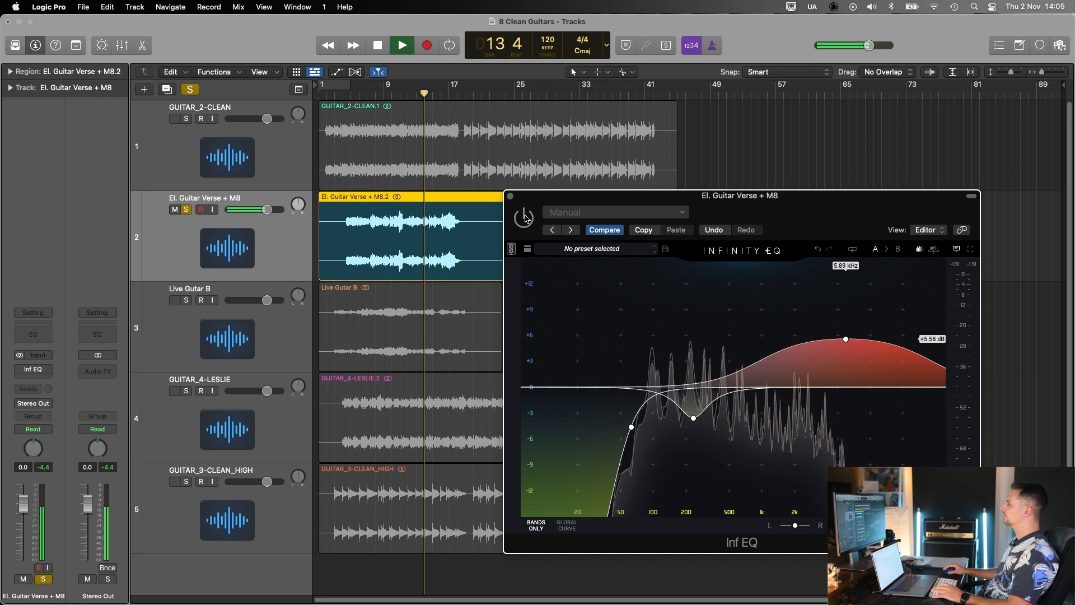
click(525, 219)
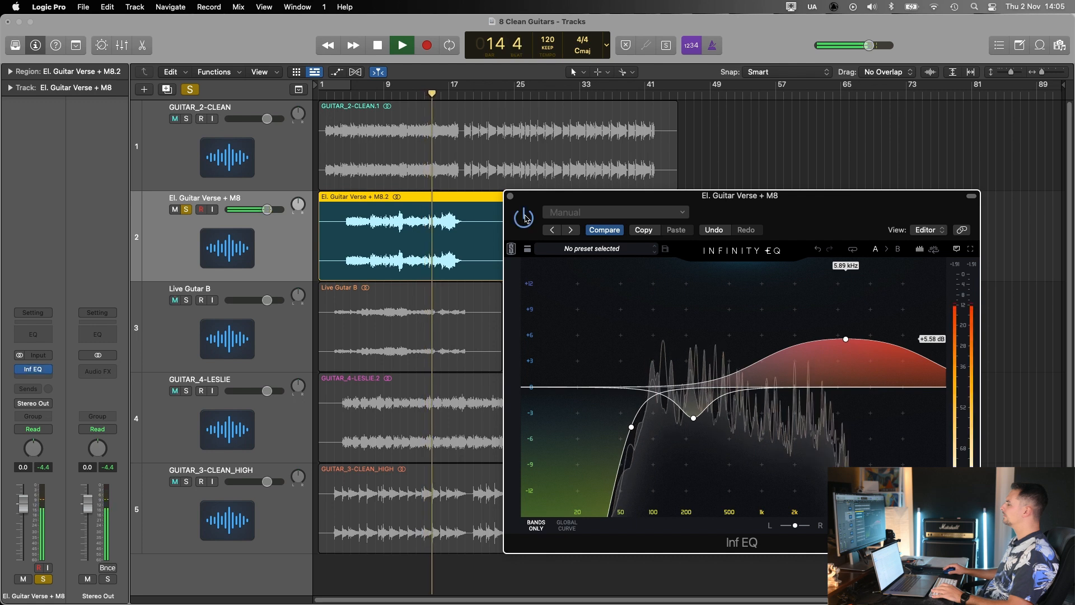
Shift the verse guitar's high boost to about 6.72 kHz at +5.38 dB.
drag(845, 338, 849, 341)
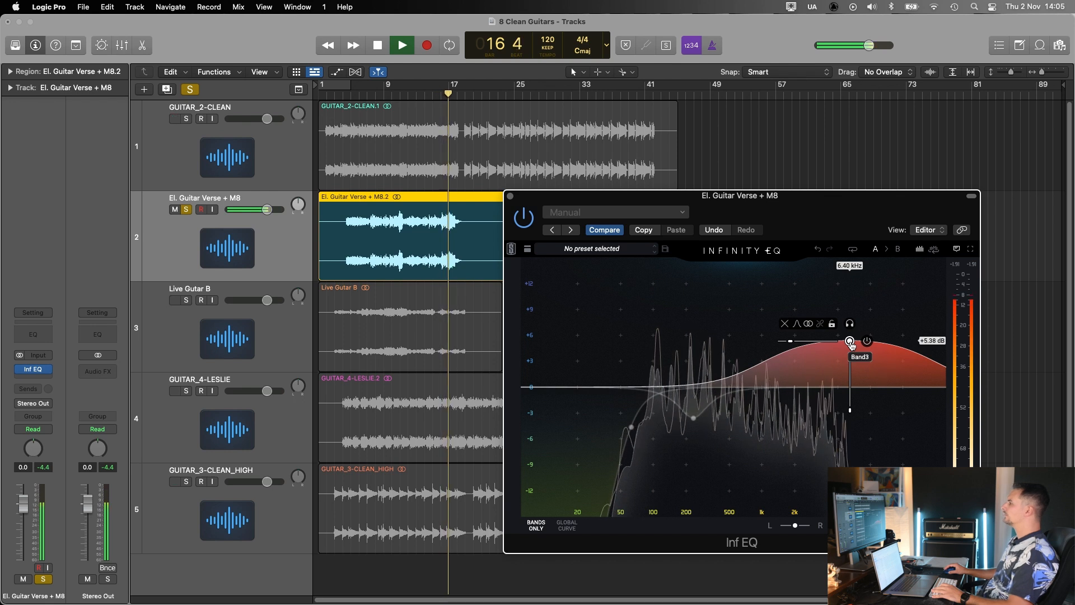
key(space)
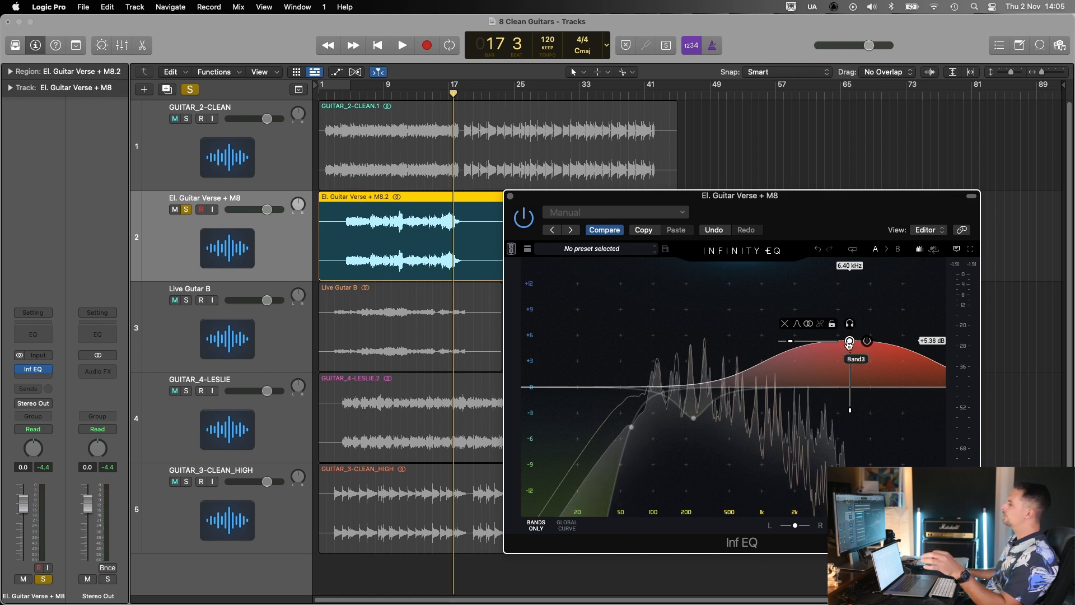
drag(850, 343, 851, 342)
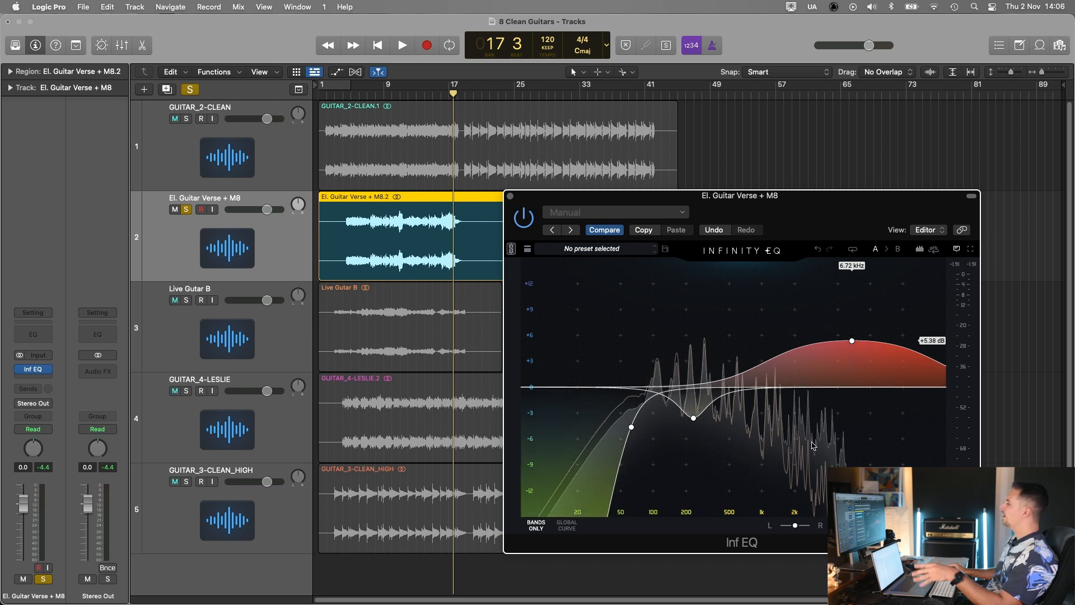
Try moving the high boost down to about 1.10 kHz at +7.33 dB while playing from bar 7.
mouse_move(860, 341)
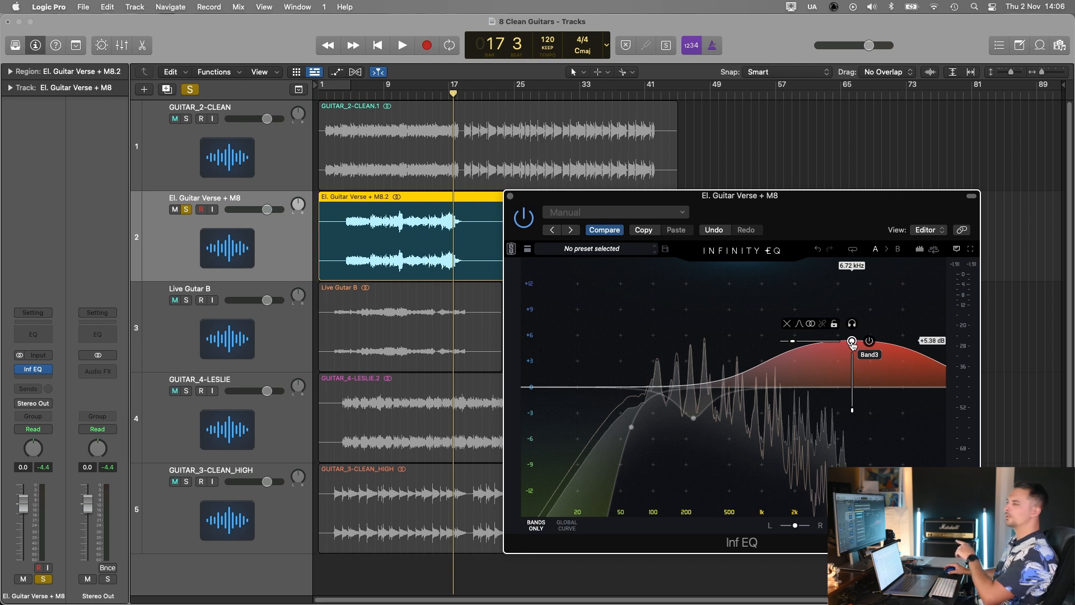
click(368, 91)
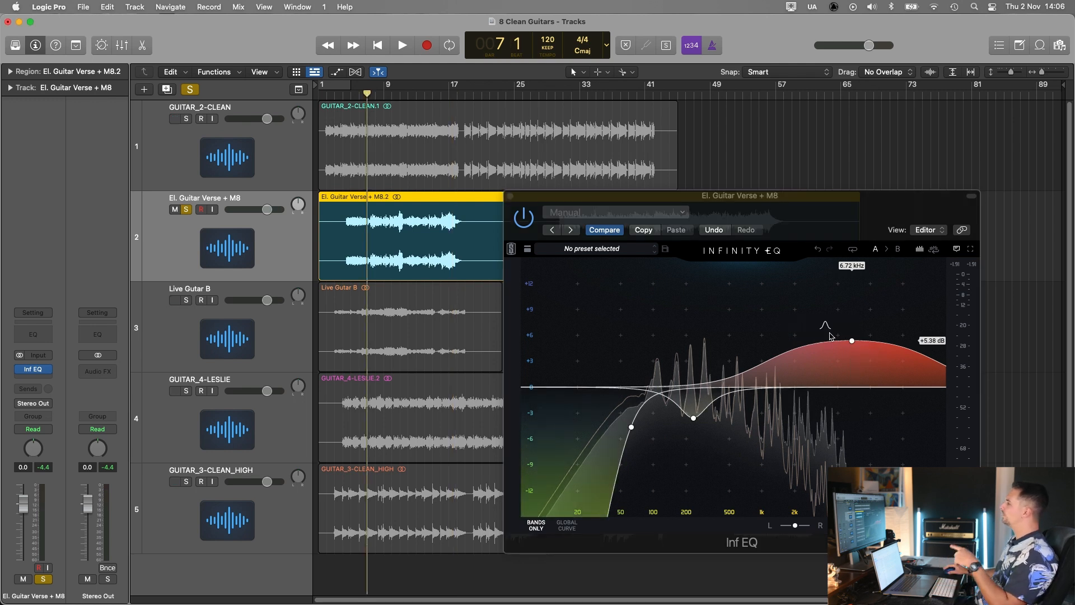
mouse_move(852, 341)
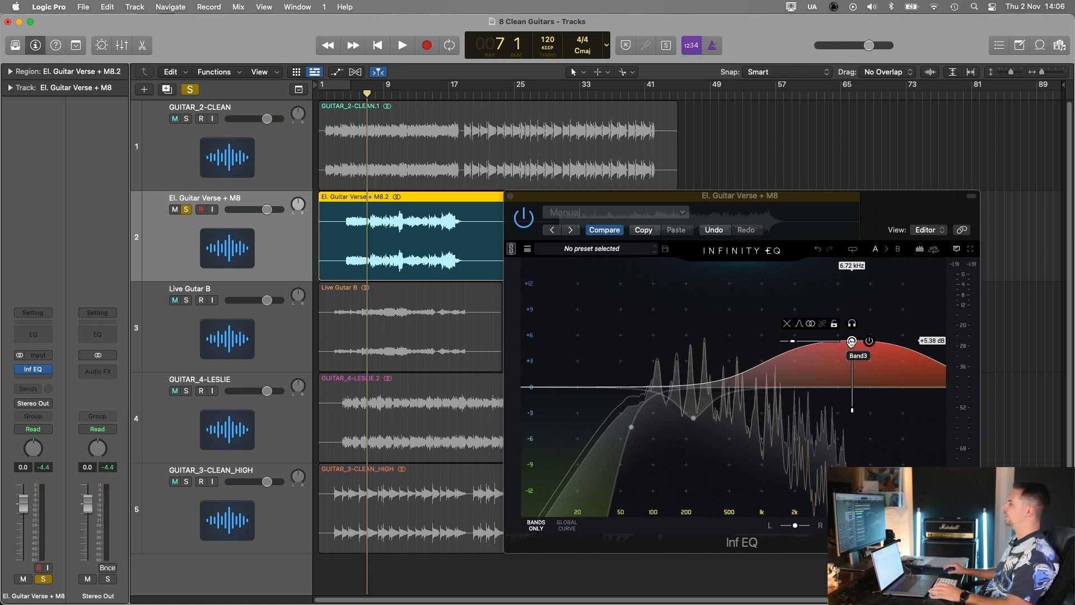
key(space)
click(851, 340)
drag(851, 341, 772, 335)
key(space)
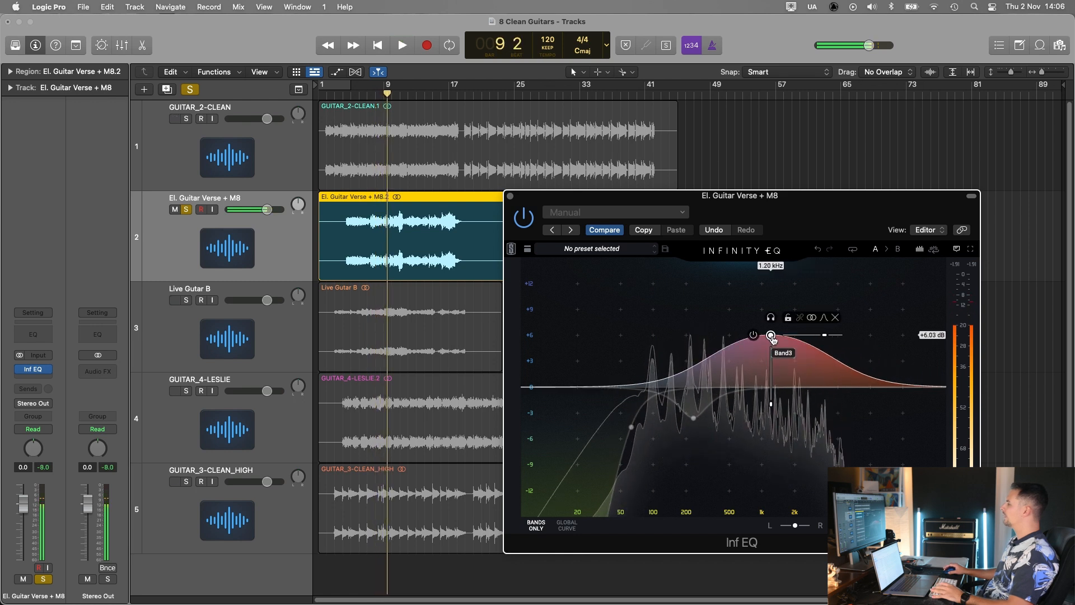
key(space)
drag(772, 337, 768, 328)
scroll(768, 328, up, 3)
scroll(768, 328, down, 3)
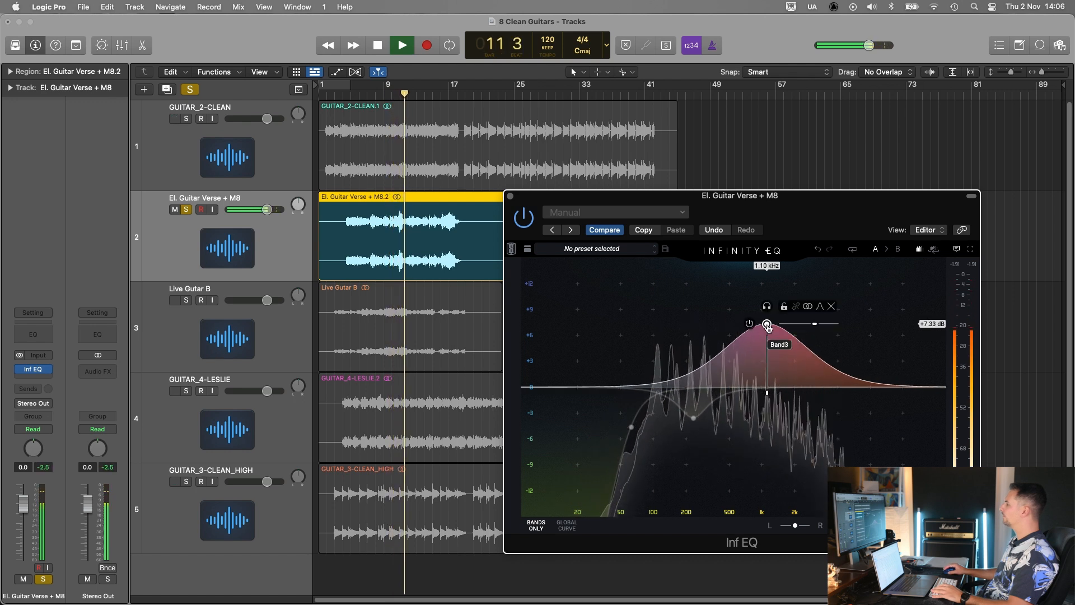
Set the verse guitar's boost band to about +6.10 dB at 11.9 kHz during playback.
drag(768, 328, 878, 334)
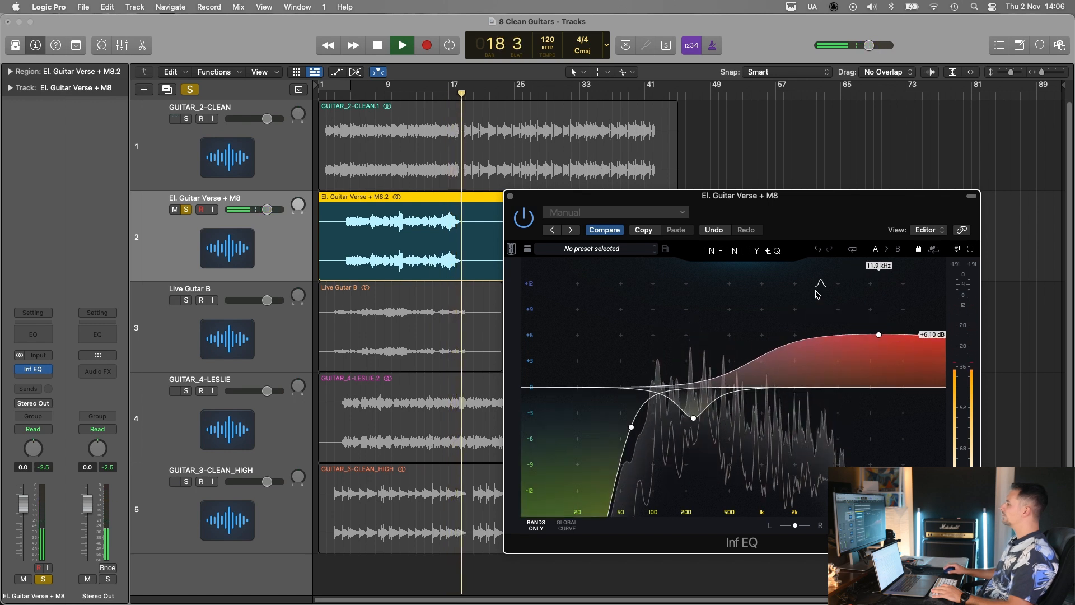
key(space)
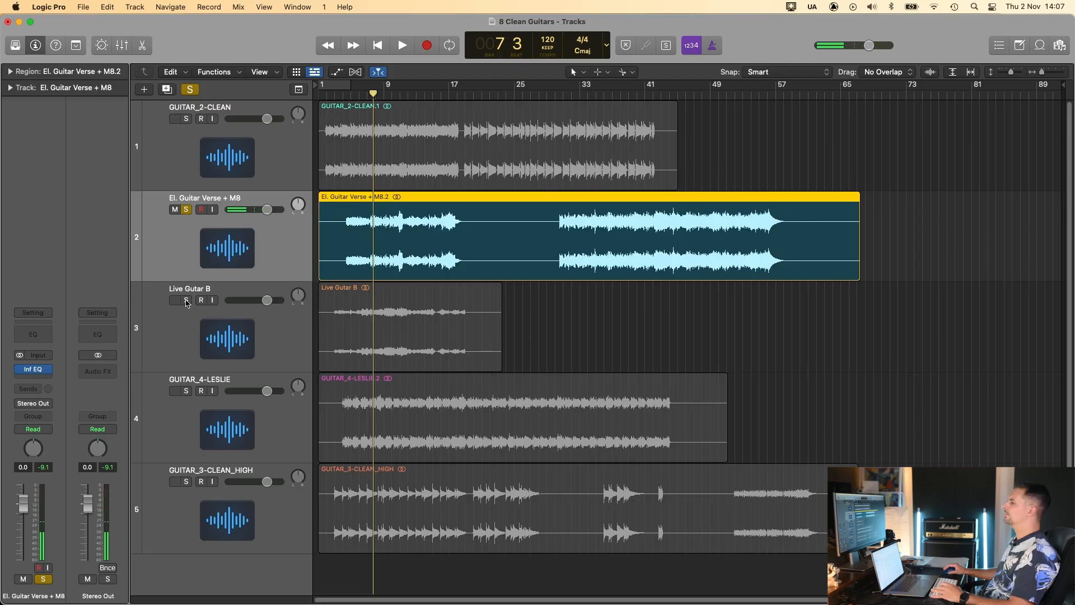
Solo the Live Gutar B track, insert Infinity EQ on it and listen to the unprocessed guitar.
click(196, 341)
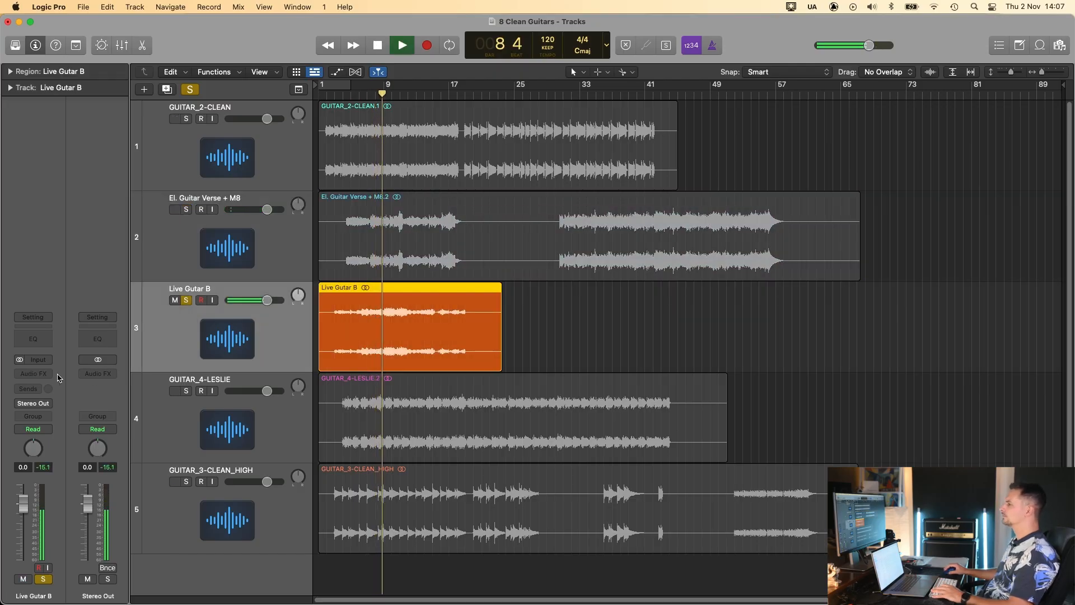
click(41, 374)
click(62, 404)
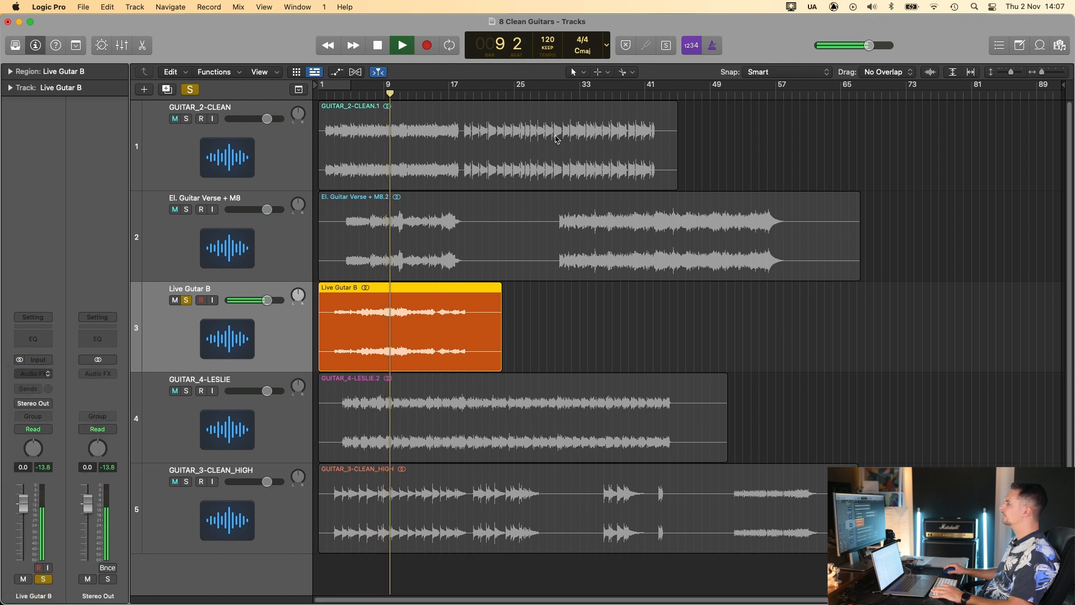
drag(659, 154, 864, 166)
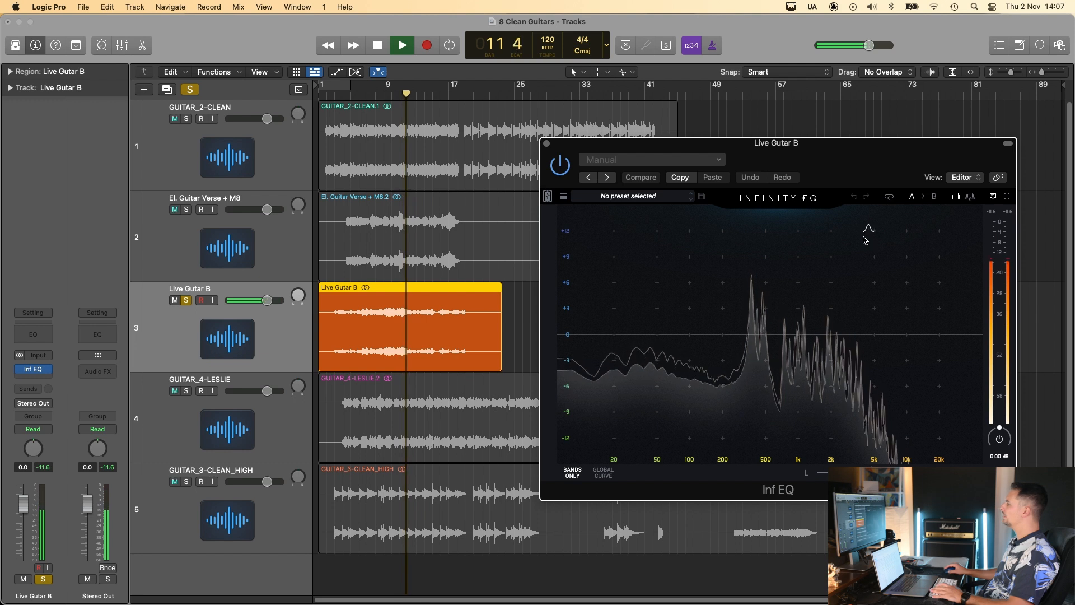
key(space)
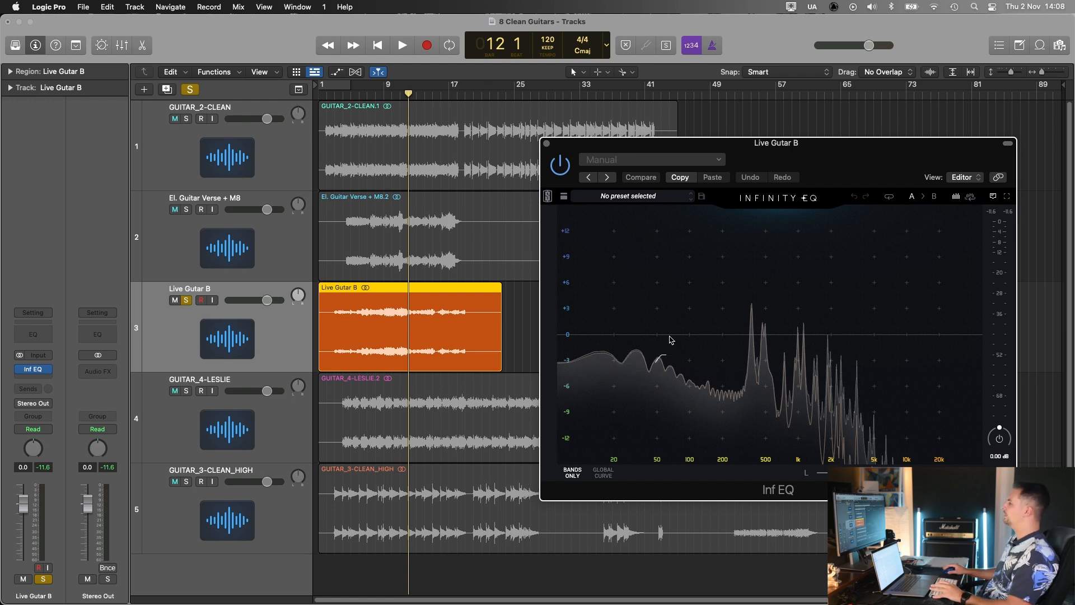
Add a low cut to Live Gutar B and set it to about 195 Hz at -7.01 dB by ear.
click(647, 372)
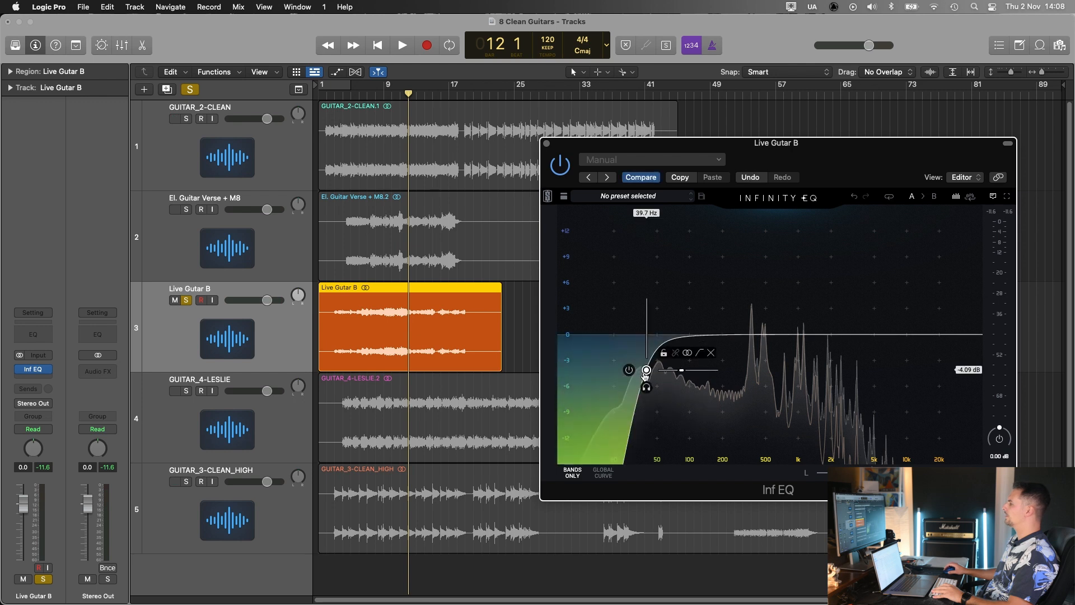
drag(646, 374, 716, 399)
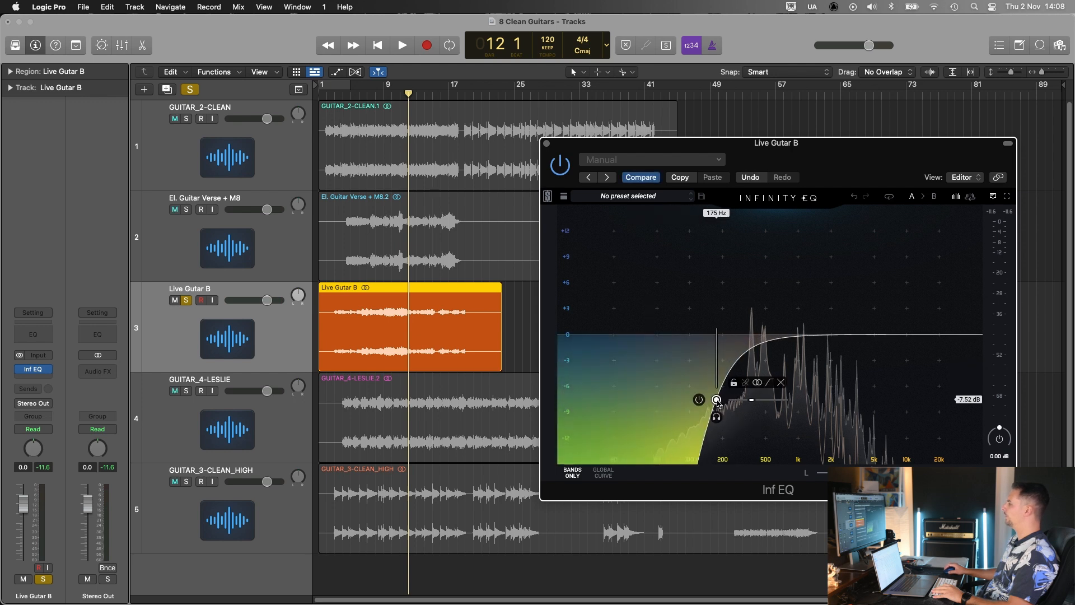
click(382, 97)
key(space)
mouse_move(716, 399)
mouse_down()
mouse_move(578, 378)
mouse_move(730, 379)
mouse_move(712, 381)
mouse_up()
key(space)
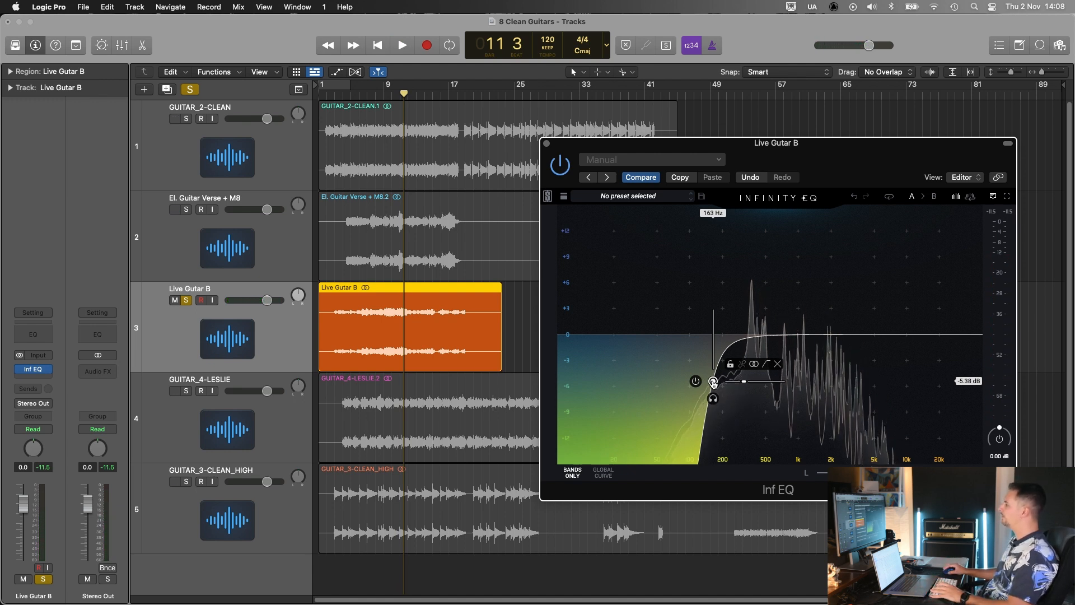
mouse_move(713, 381)
mouse_down()
mouse_move(581, 381)
mouse_move(721, 395)
mouse_up()
Add a high shelf boost of about +7.07 dB at 3.07 kHz to Live Gutar B during playback.
key(space)
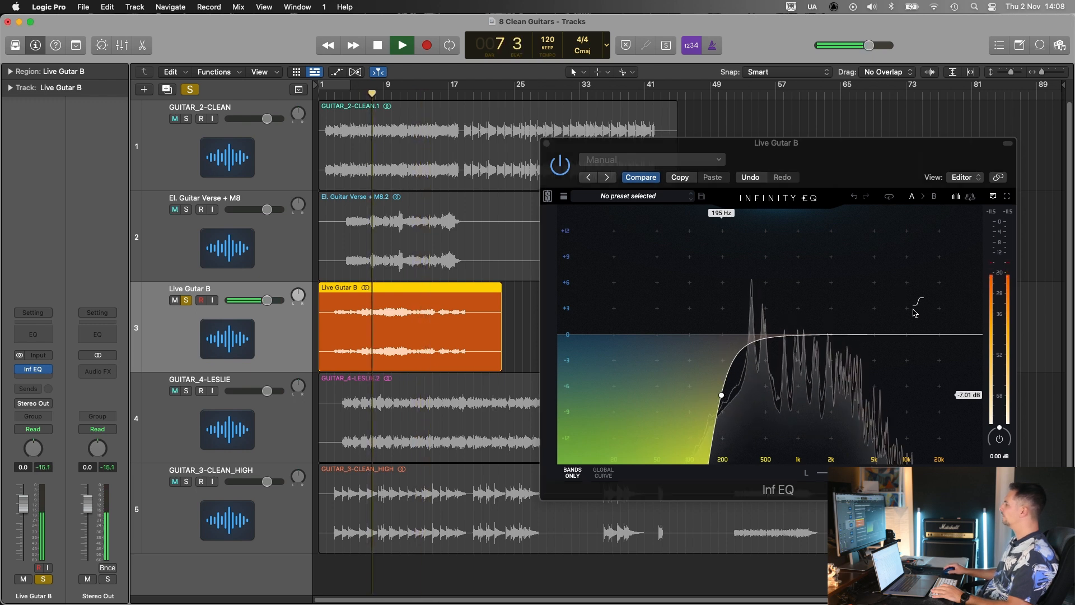
drag(894, 308, 850, 273)
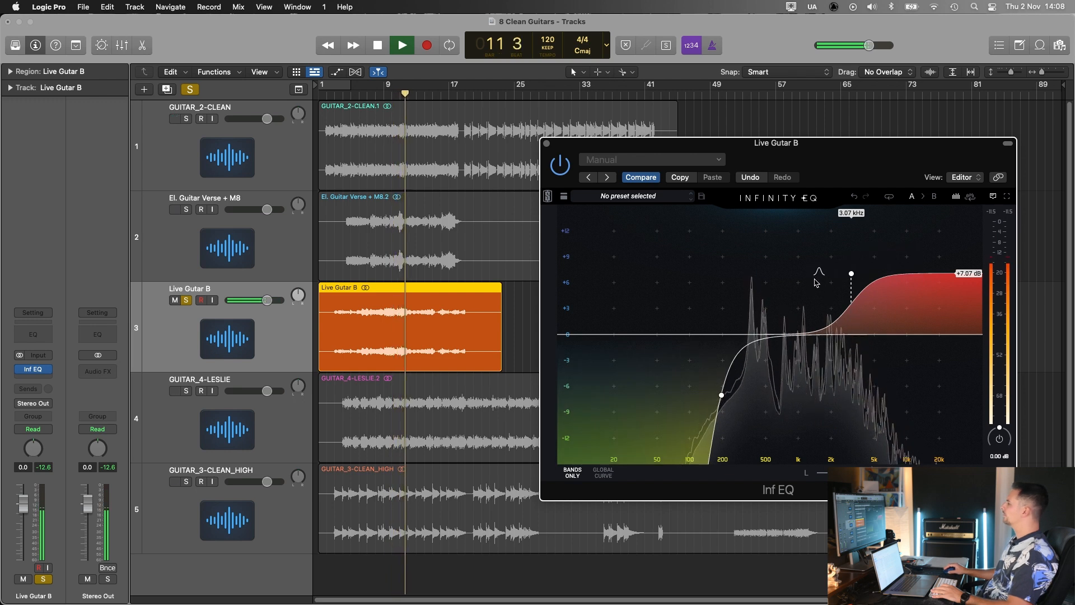
key(space)
mouse_move(859, 283)
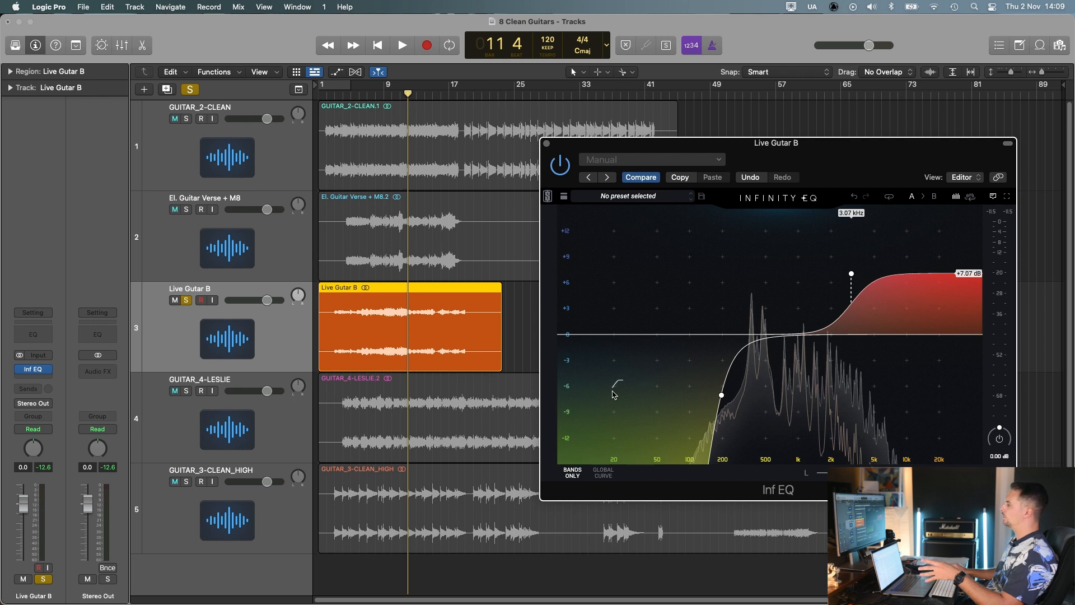
Play Live Gutar B from around bar 8, compare it with Infinity EQ bypassed and active, and close the plugin window.
drag(847, 168, 820, 138)
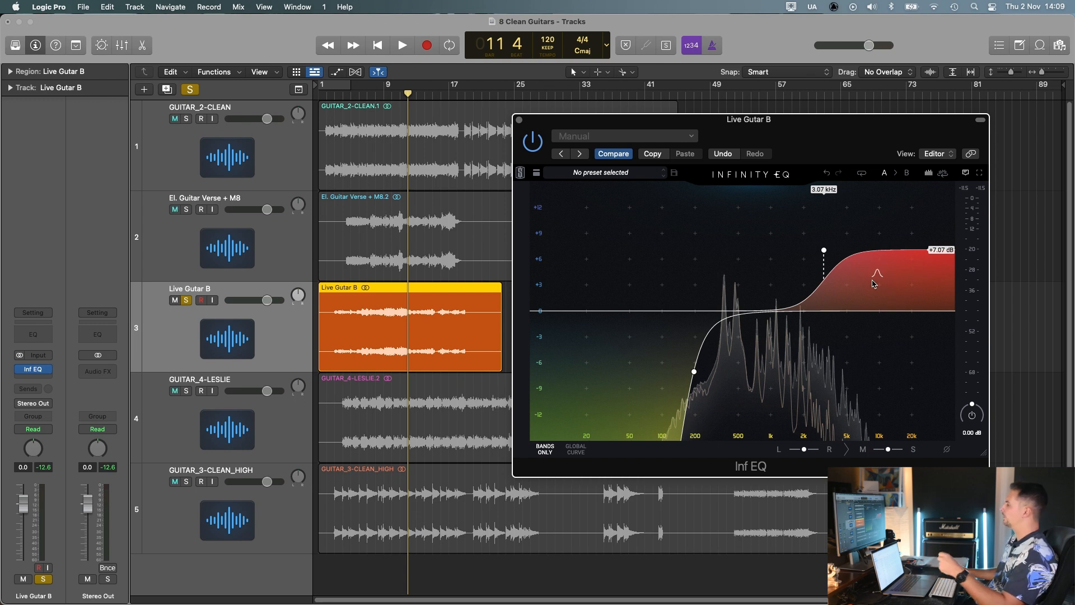
mouse_move(826, 129)
mouse_down()
mouse_move(833, 115)
mouse_move(819, 123)
mouse_up()
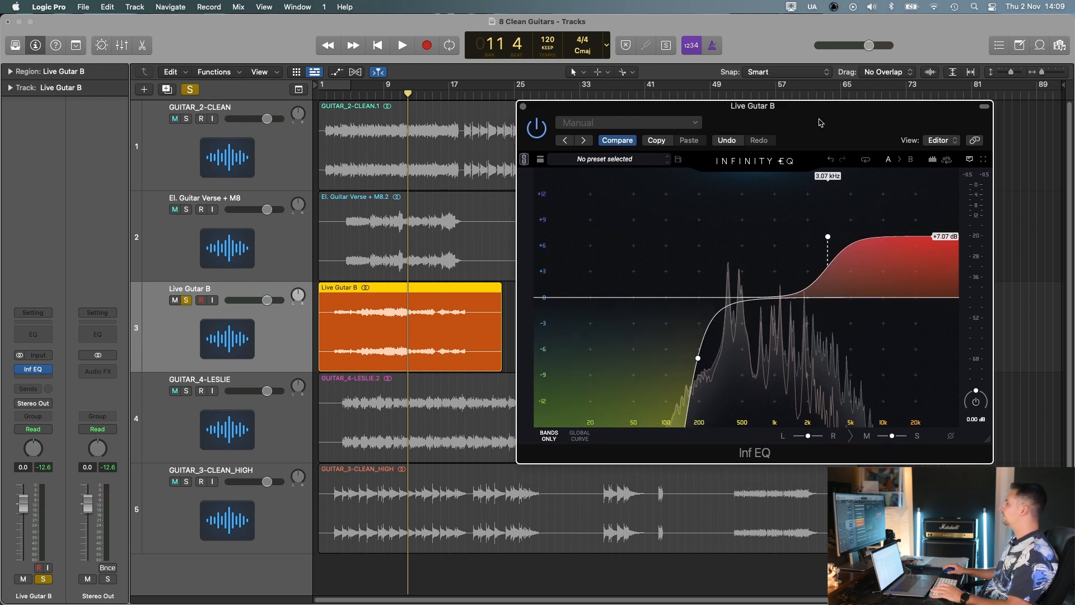
click(380, 92)
key(space)
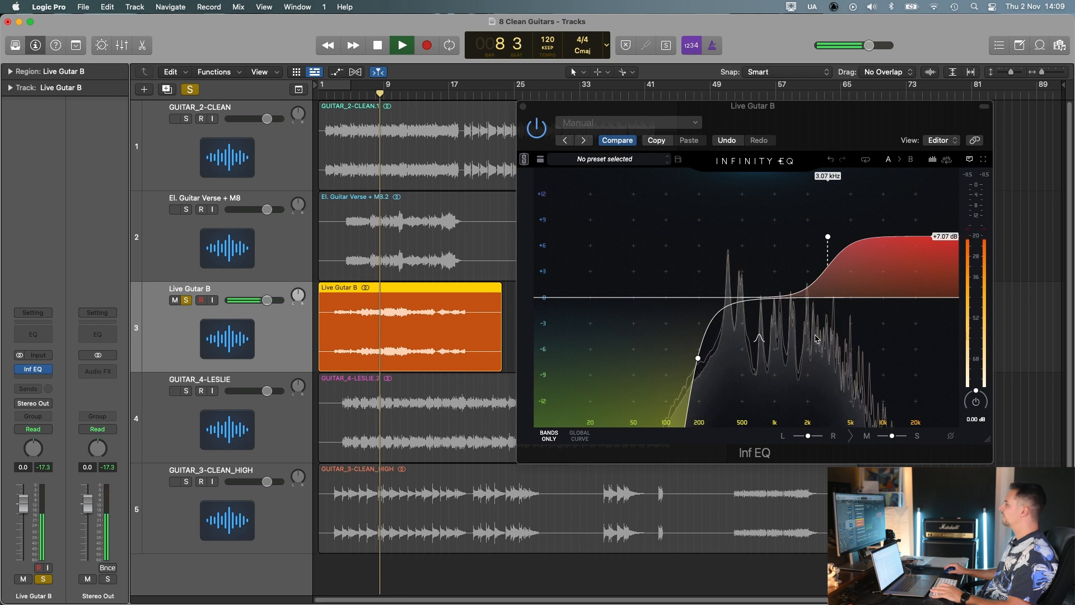
key(space)
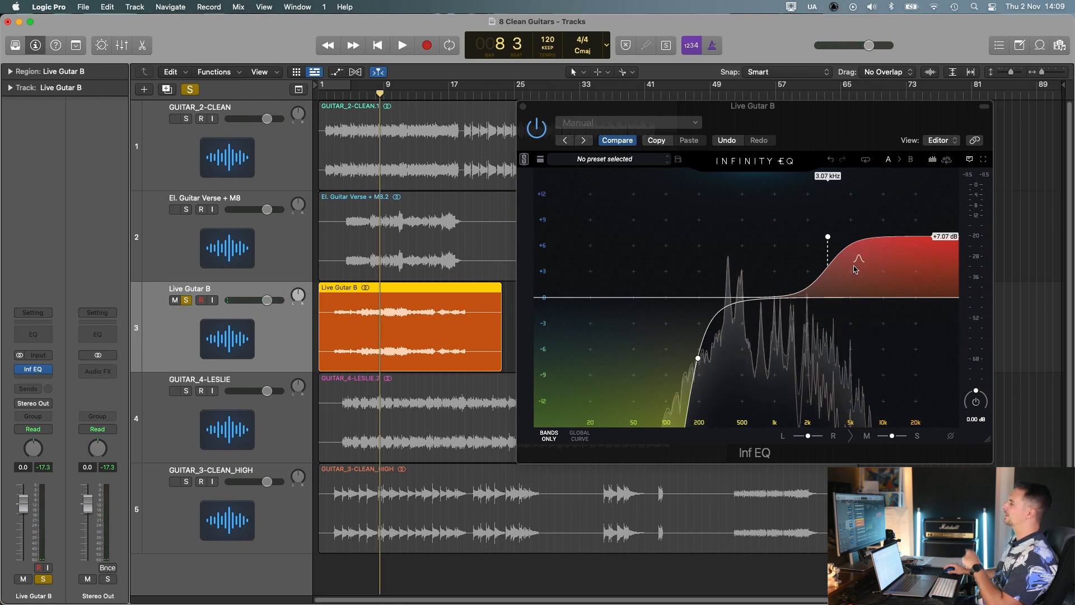
mouse_move(819, 240)
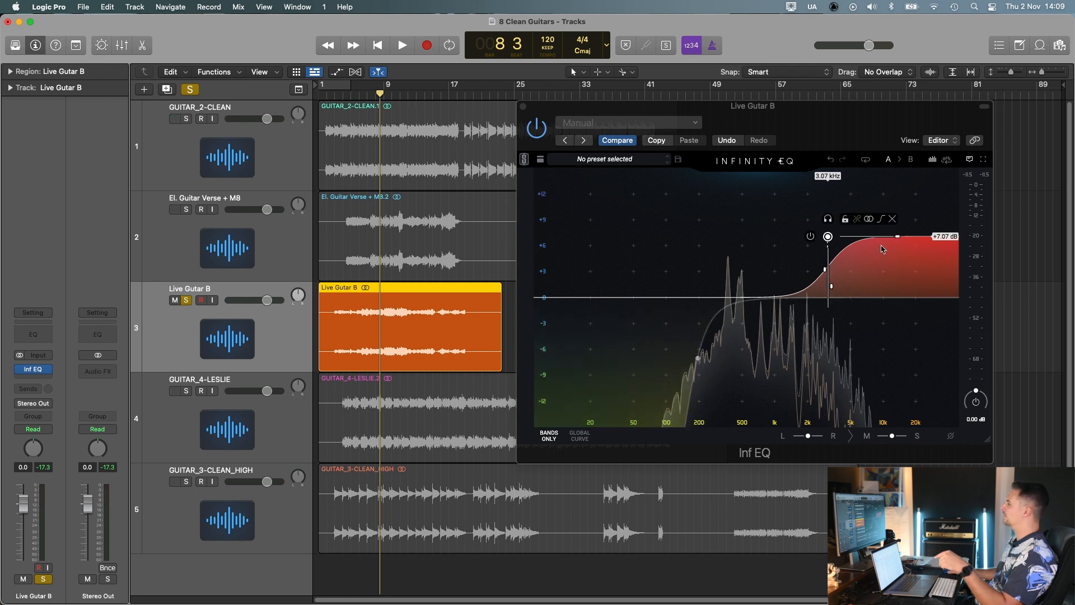
key(space)
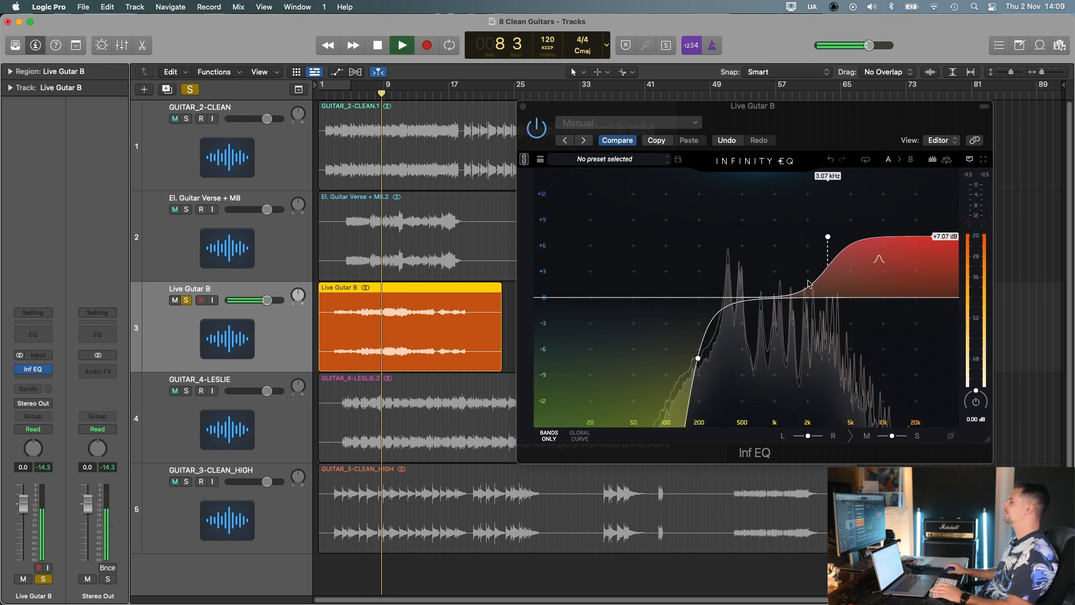
click(537, 133)
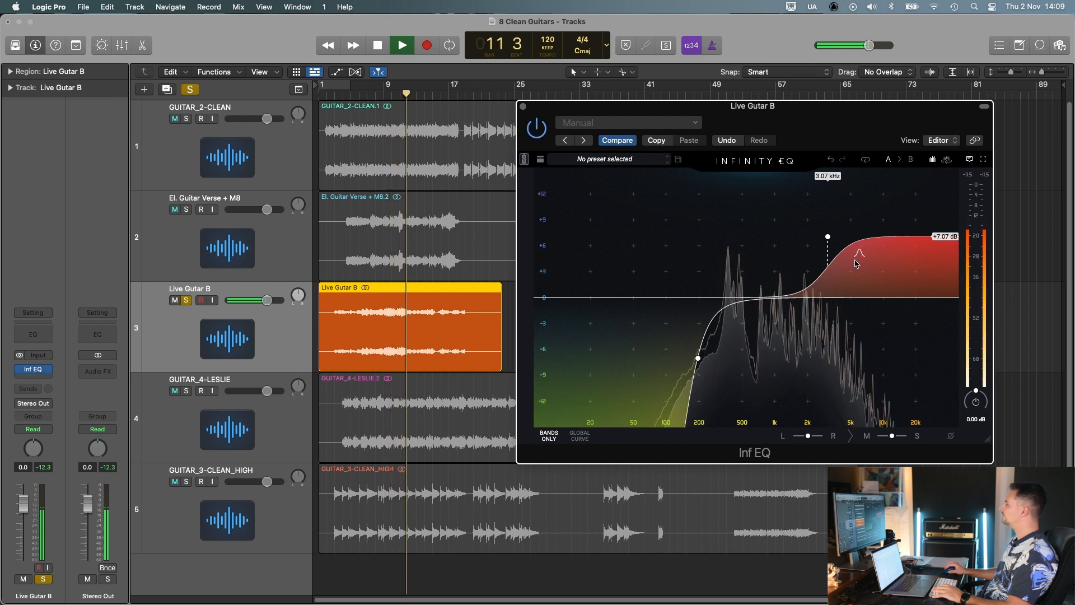
key(space)
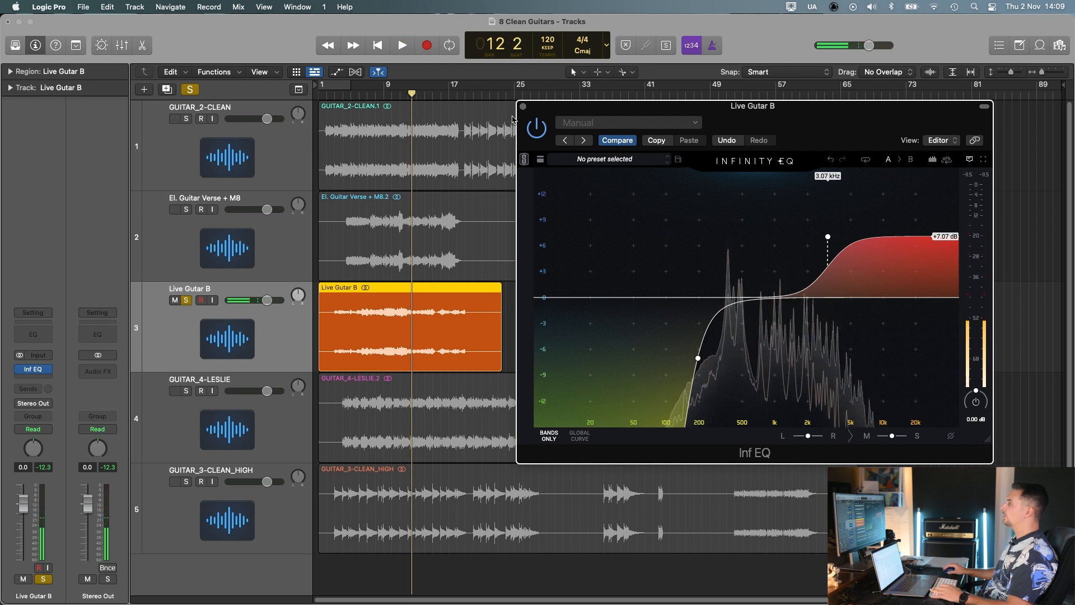
click(524, 106)
Solo the GUITAR_4-LESLIE track, insert Infinity EQ on it and listen to the unprocessed guitar.
alt+click(186, 390)
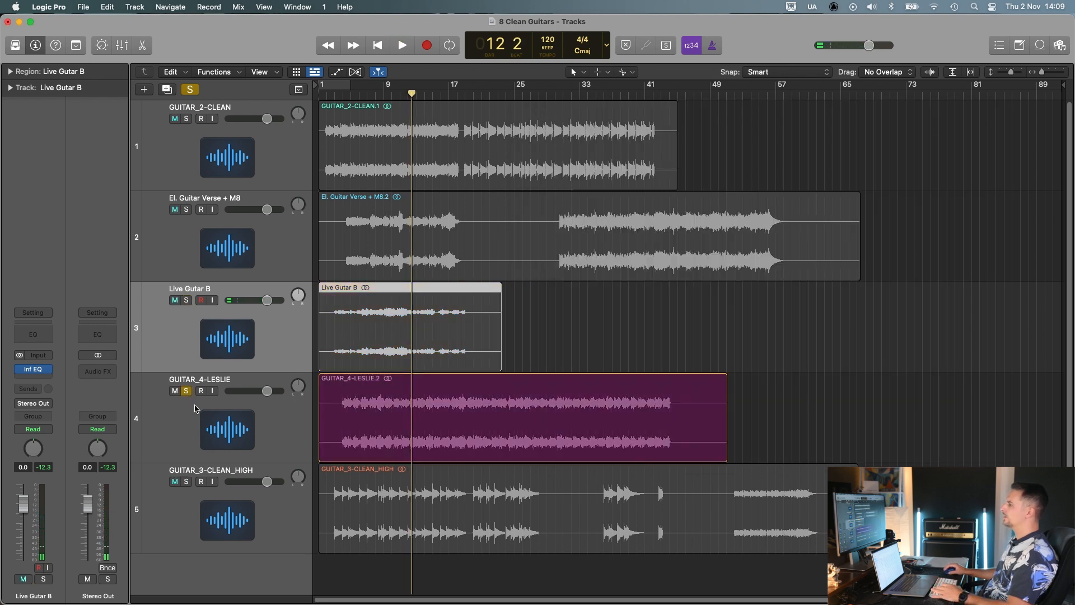
key(space)
click(44, 374)
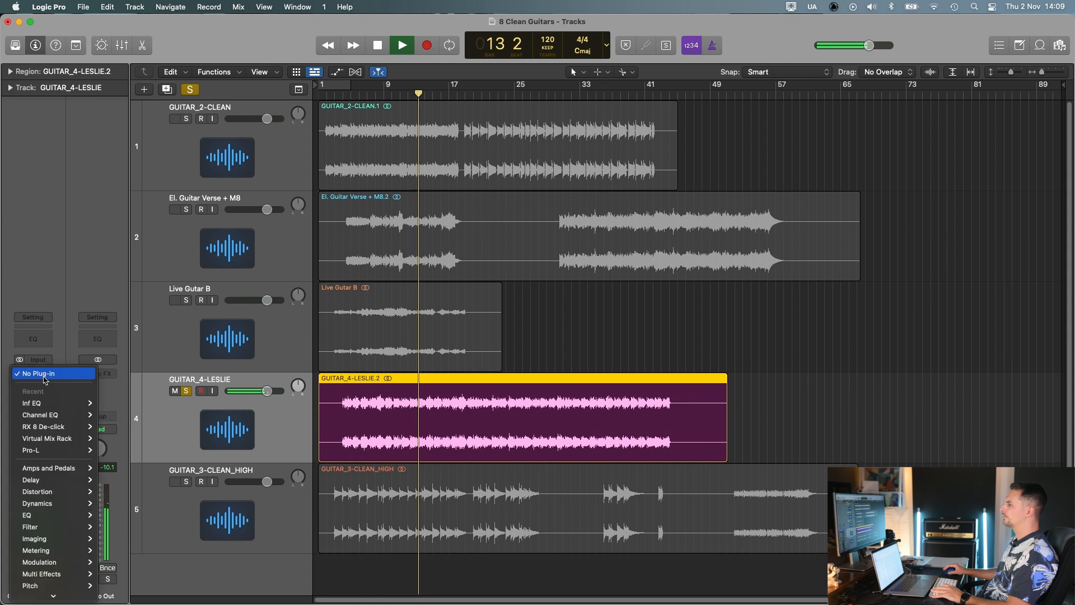
click(724, 279)
drag(661, 182, 863, 129)
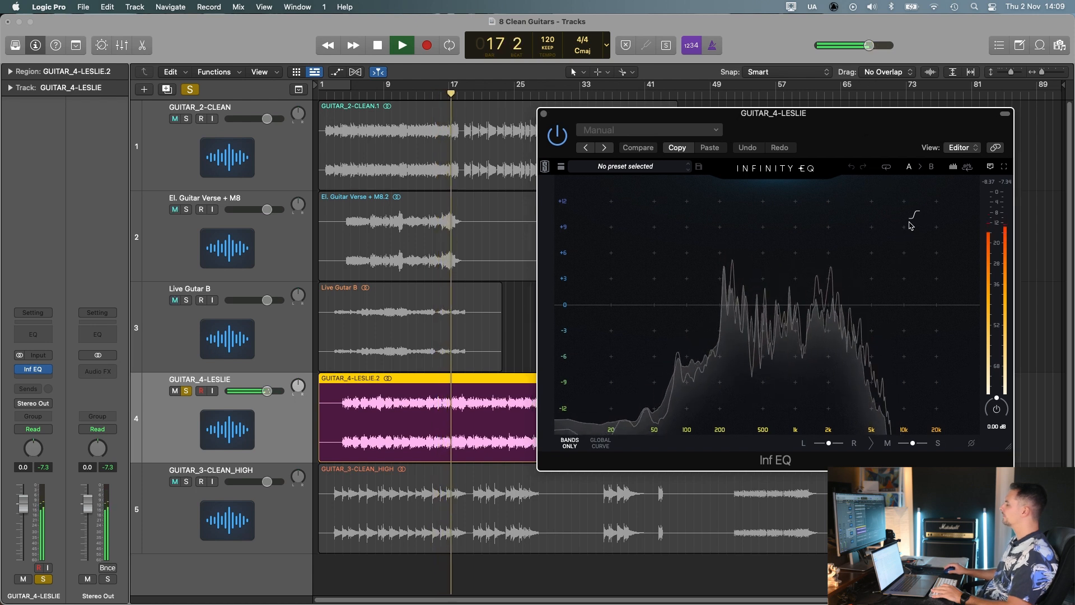
key(space)
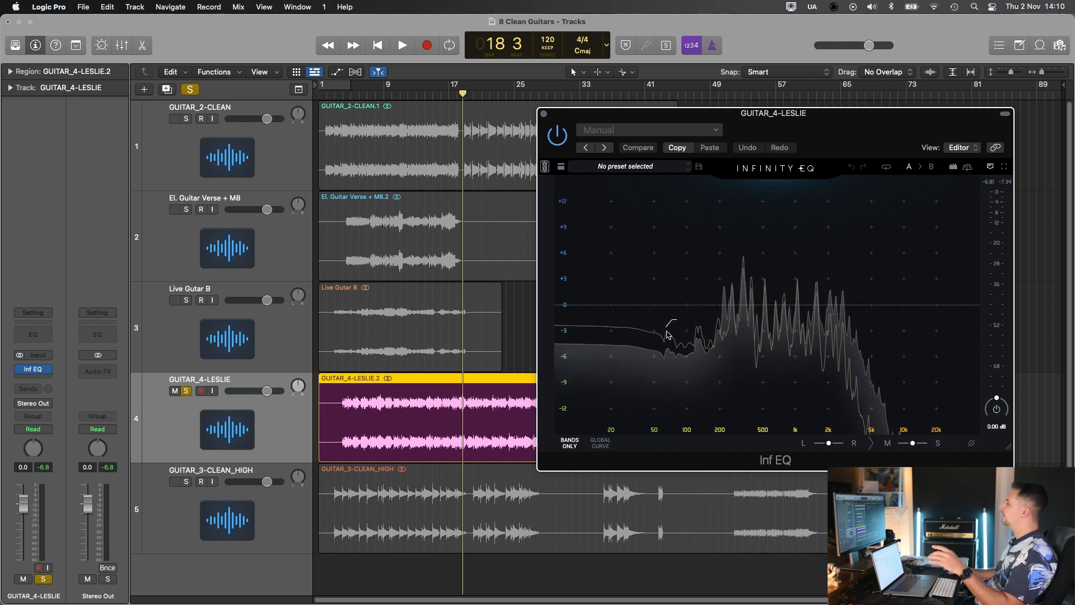
Add a low cut at about 105 Hz and -5.38 dB to the Leslie guitar and play it from bar 11.
click(650, 346)
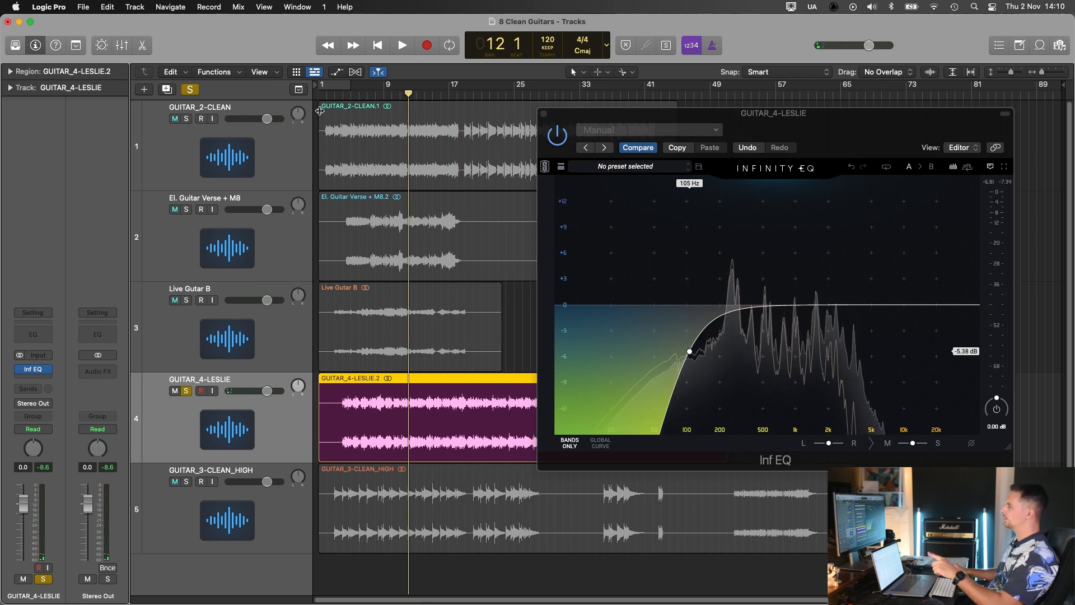
click(398, 91)
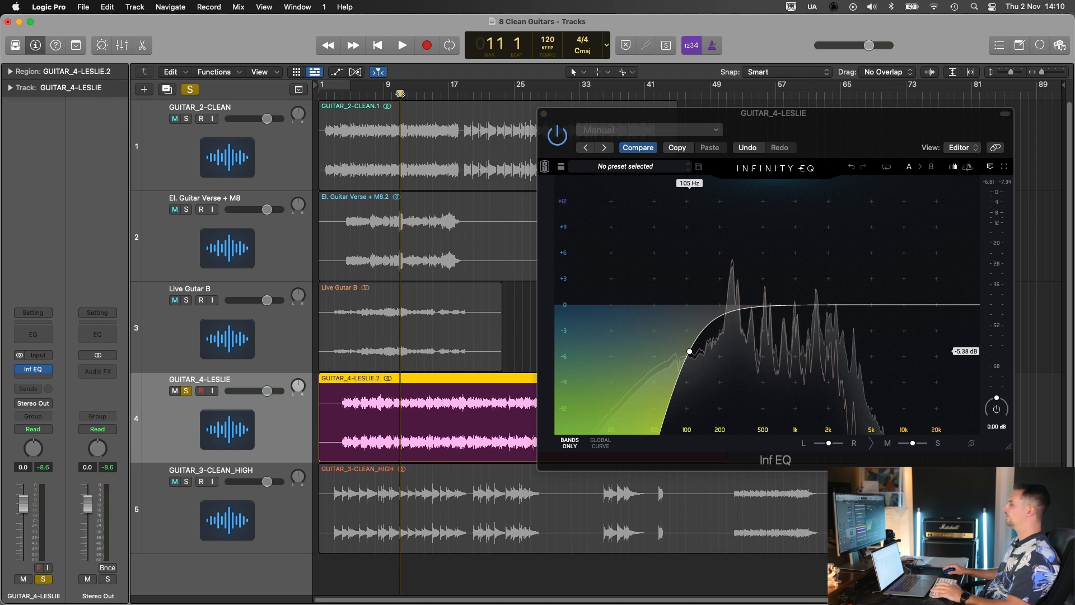
key(space)
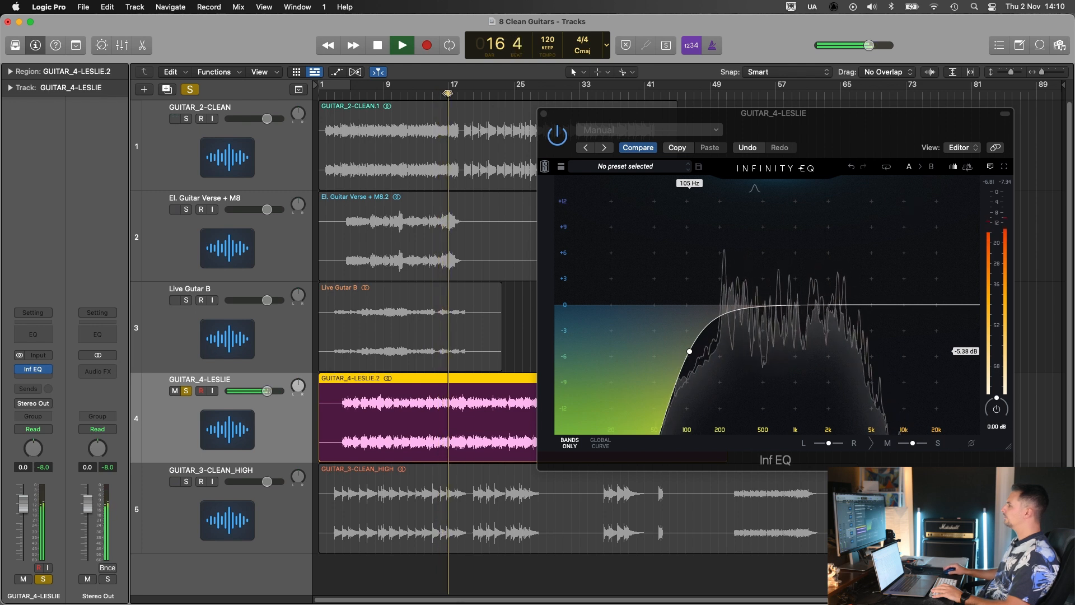
Set a cycle range over about bars 14 to 18 and loop the Leslie guitar there.
drag(424, 85, 463, 85)
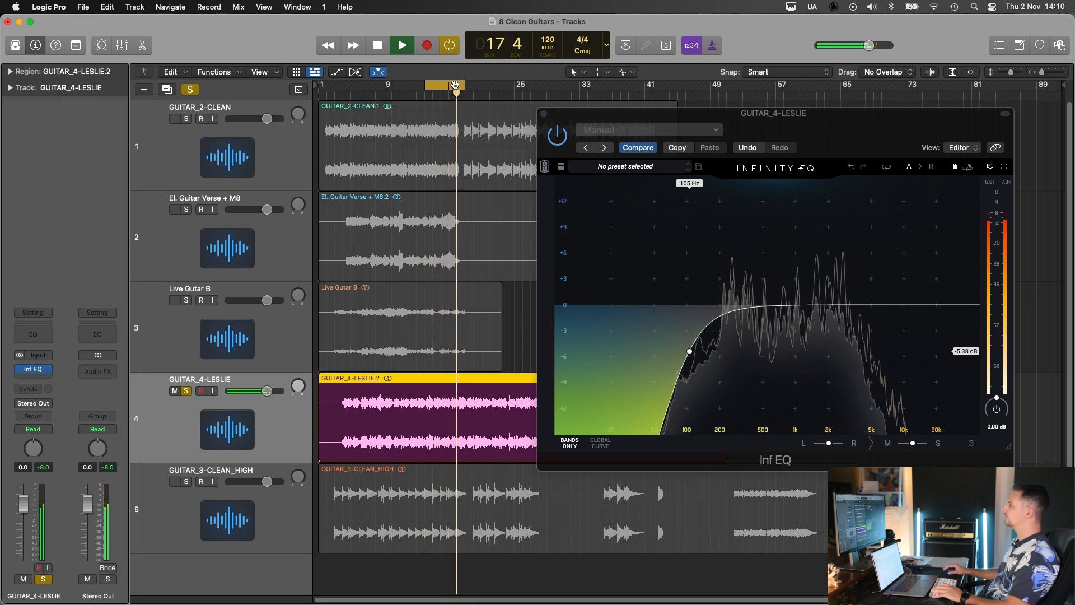
key(space)
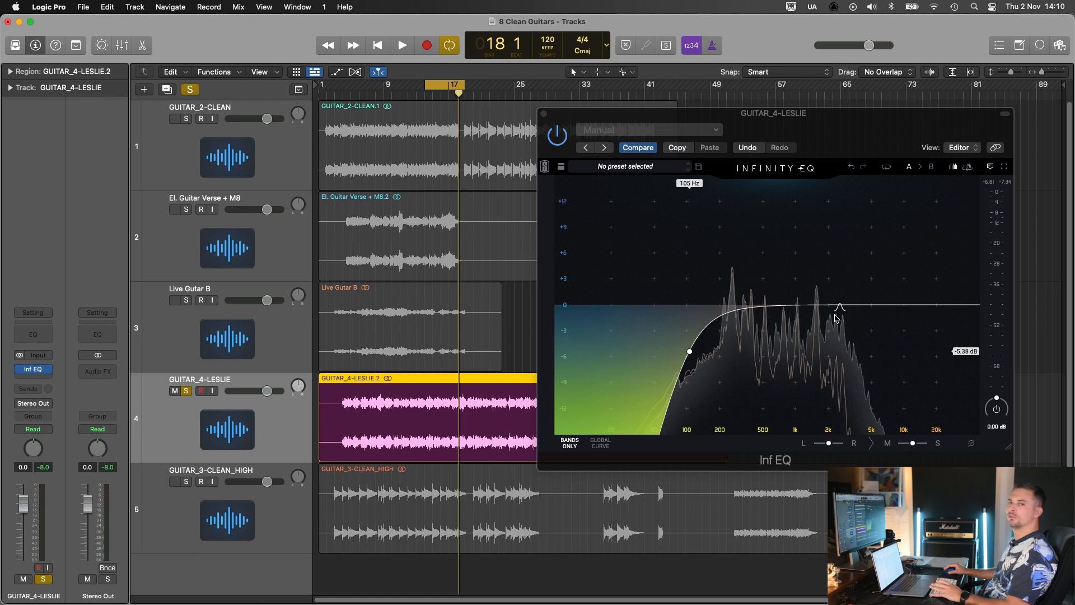
key(space)
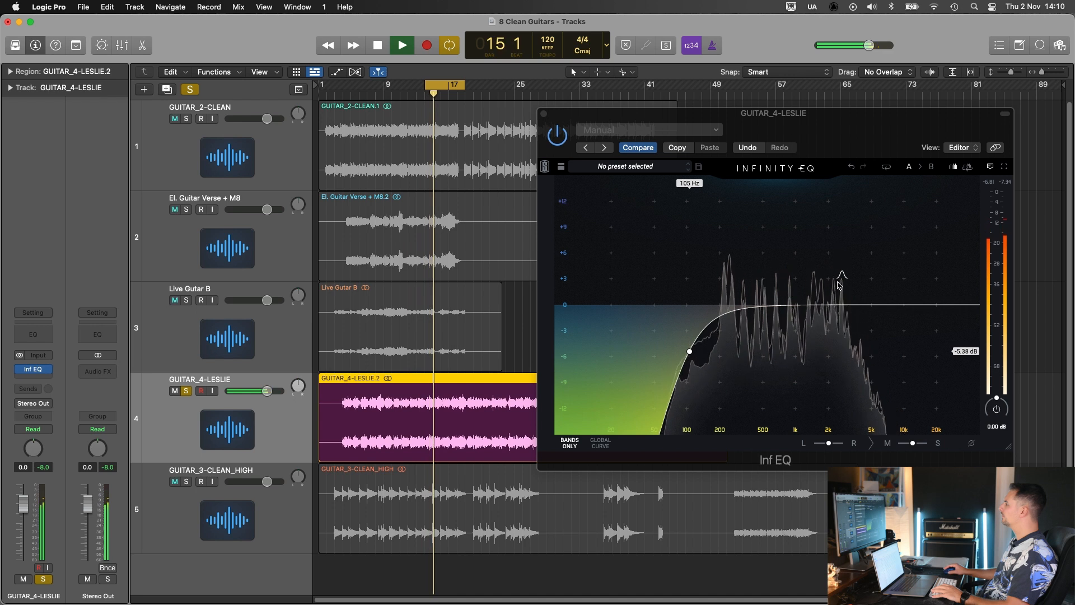
Boost a narrow bell to about +9.08 dB at 2.69 kHz to locate the resonance, and cut it to about -4.28 dB.
drag(841, 284, 842, 226)
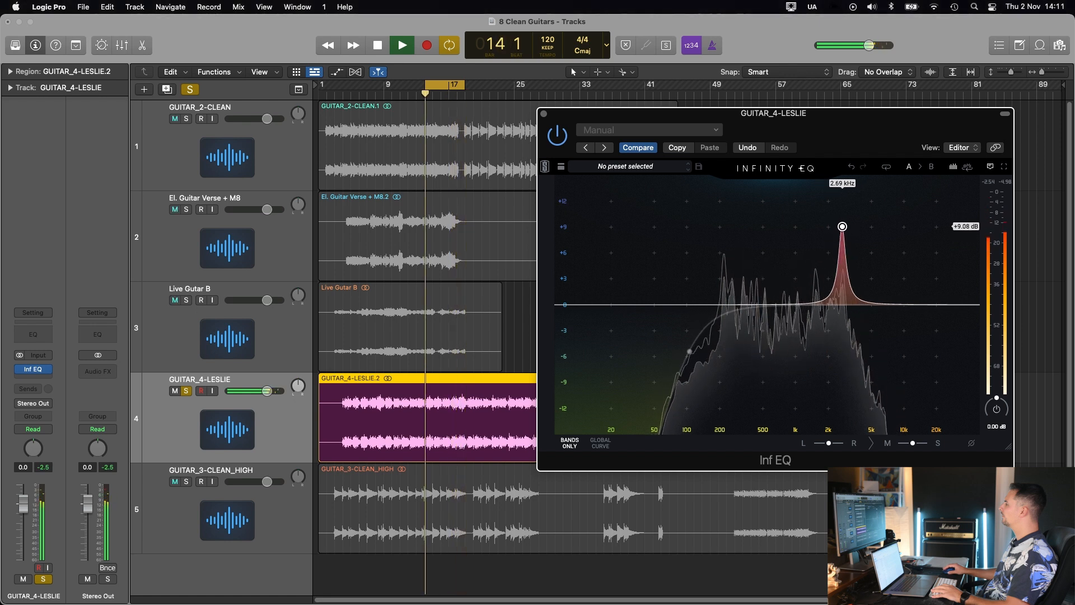
mouse_move(843, 229)
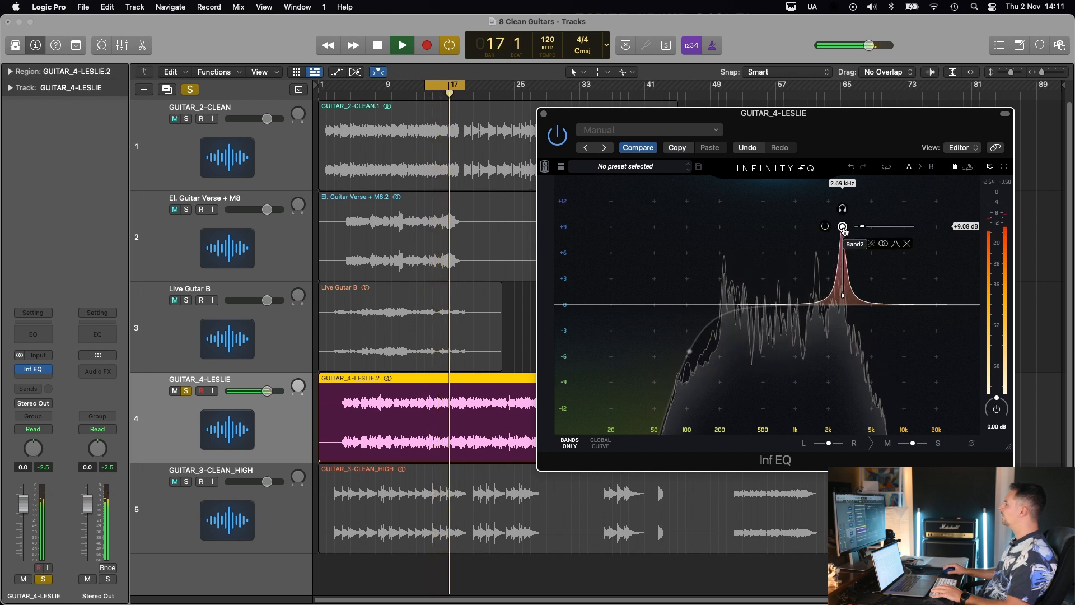
key(space)
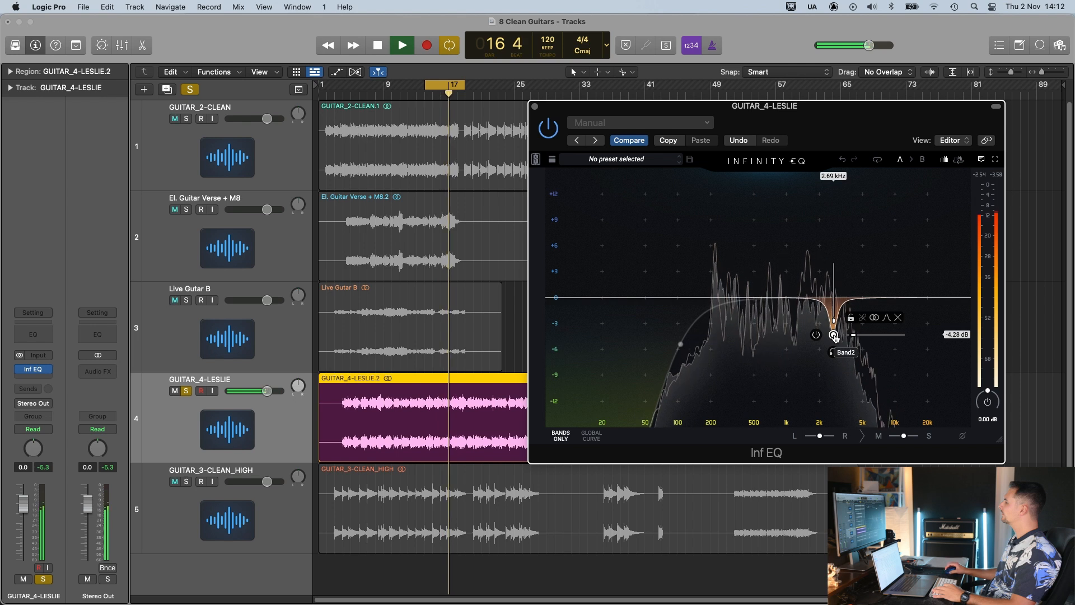
Add a high shelf of about +6.03 dB at 3.98 kHz and adjust the resonance cut to about -4.61 dB at 2.76 kHz.
drag(902, 265, 849, 245)
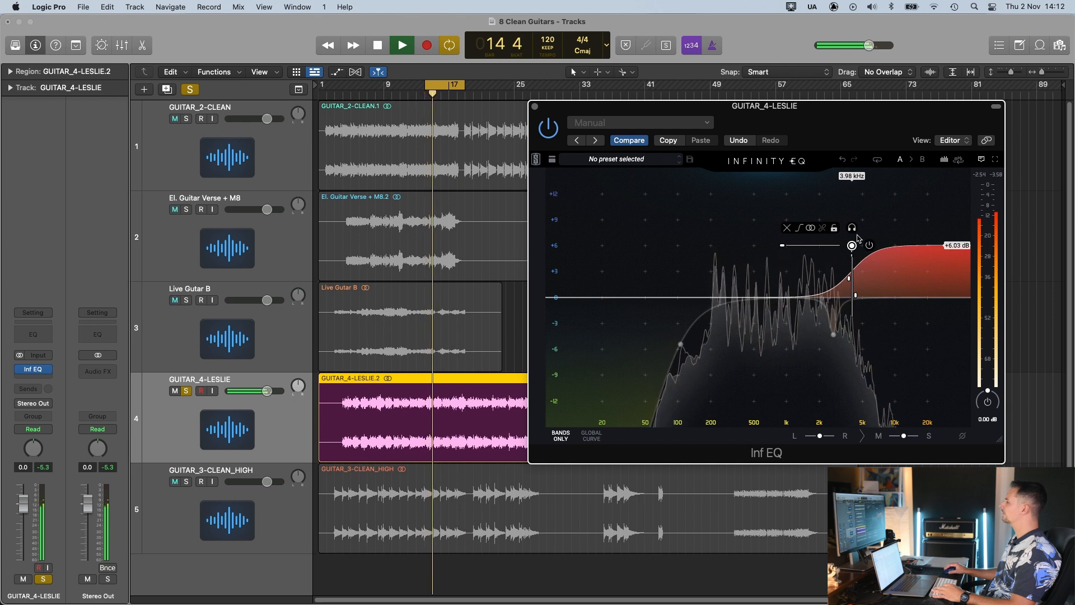
drag(834, 331, 834, 336)
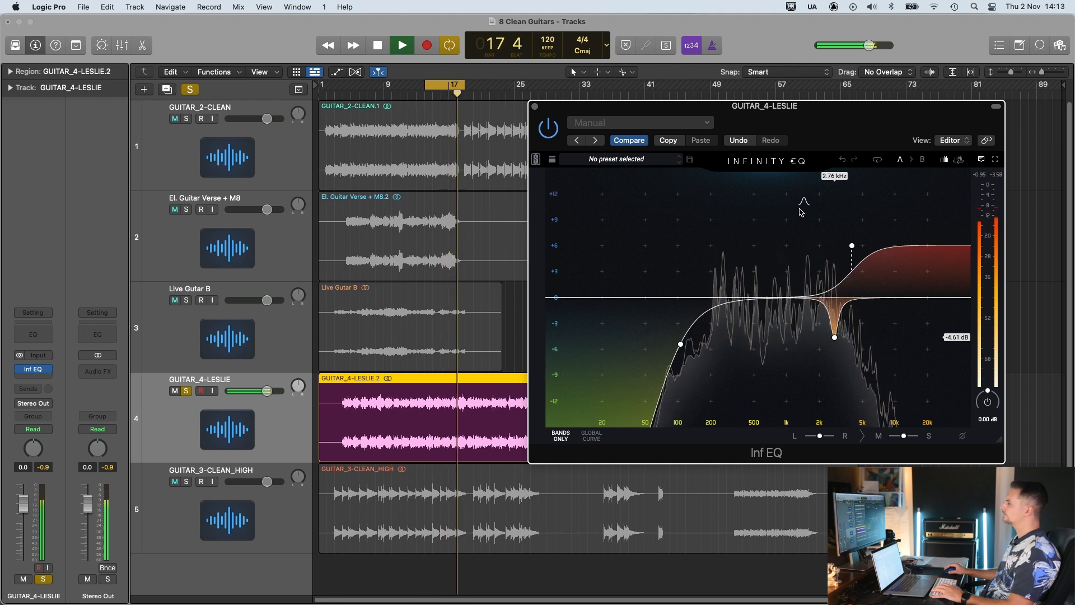
key(space)
drag(834, 124, 823, 120)
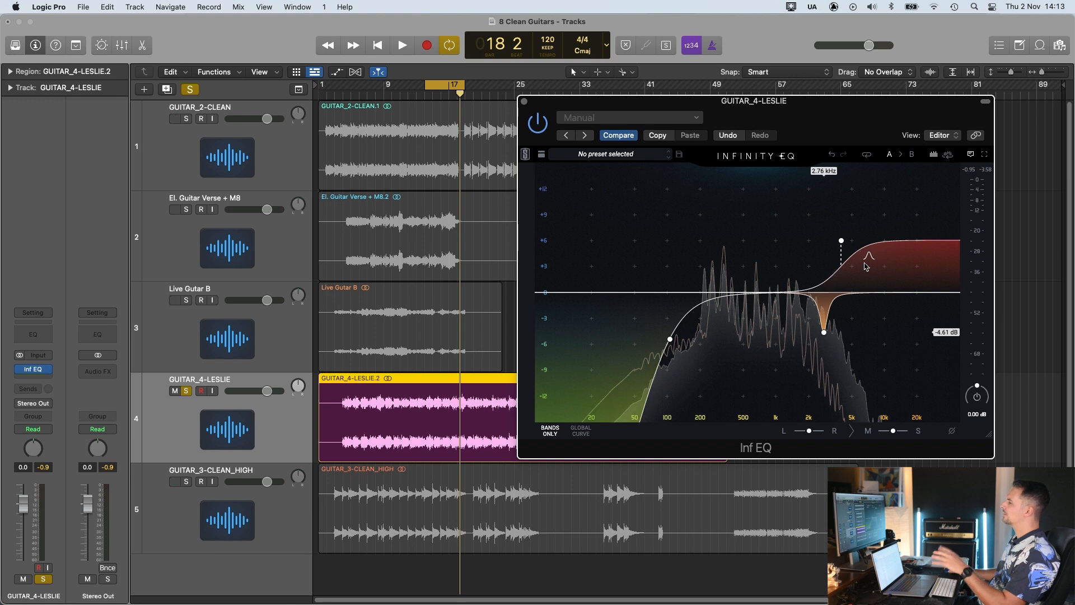
Compare the looped Leslie guitar with Infinity EQ bypassed and active, and close the plugin window.
click(840, 240)
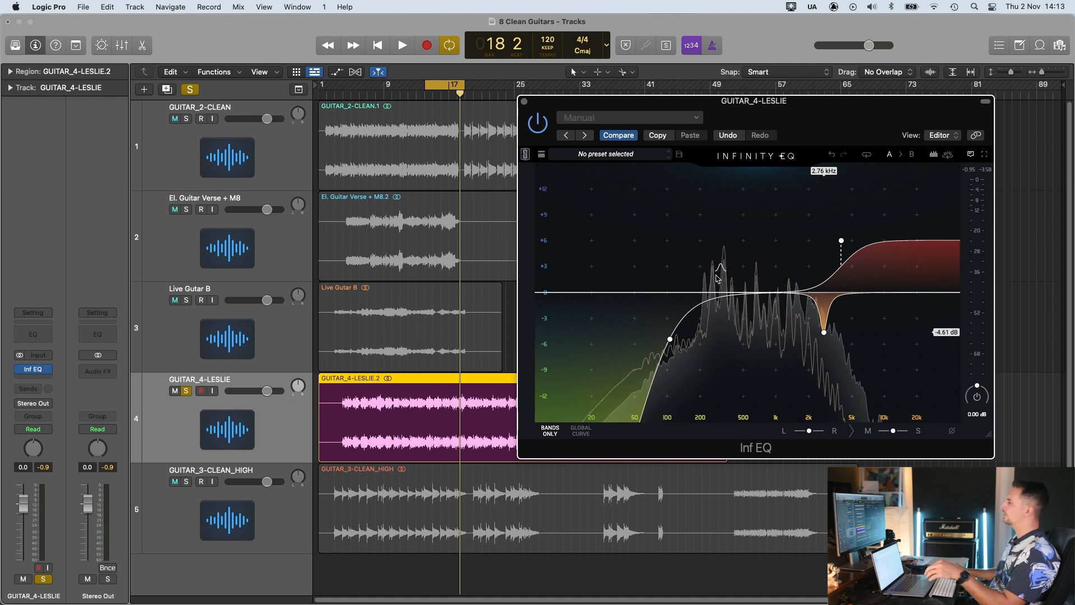
drag(848, 102, 853, 102)
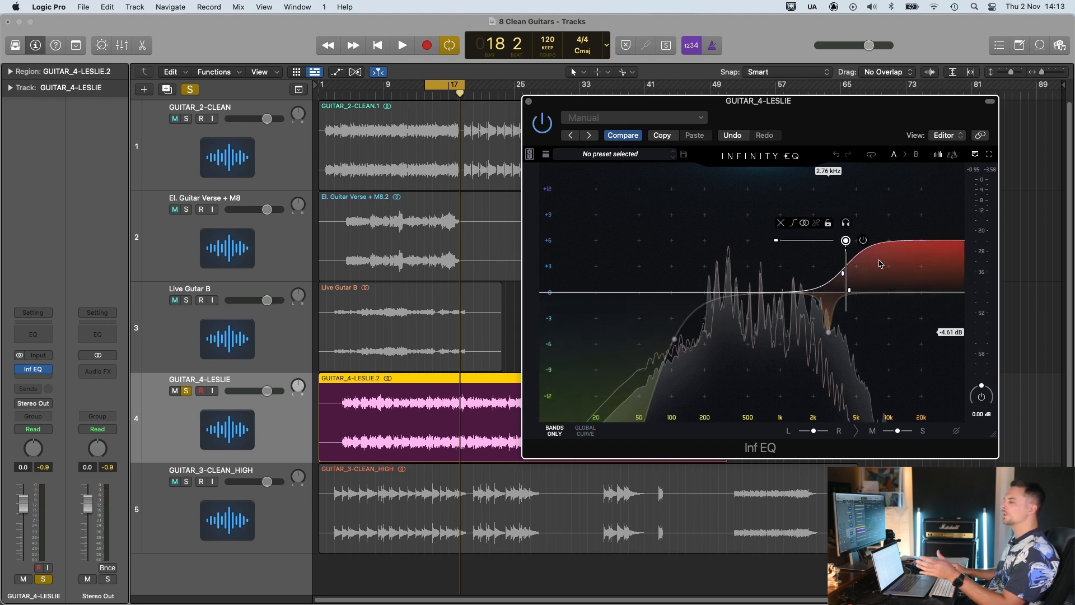
drag(808, 120, 802, 122)
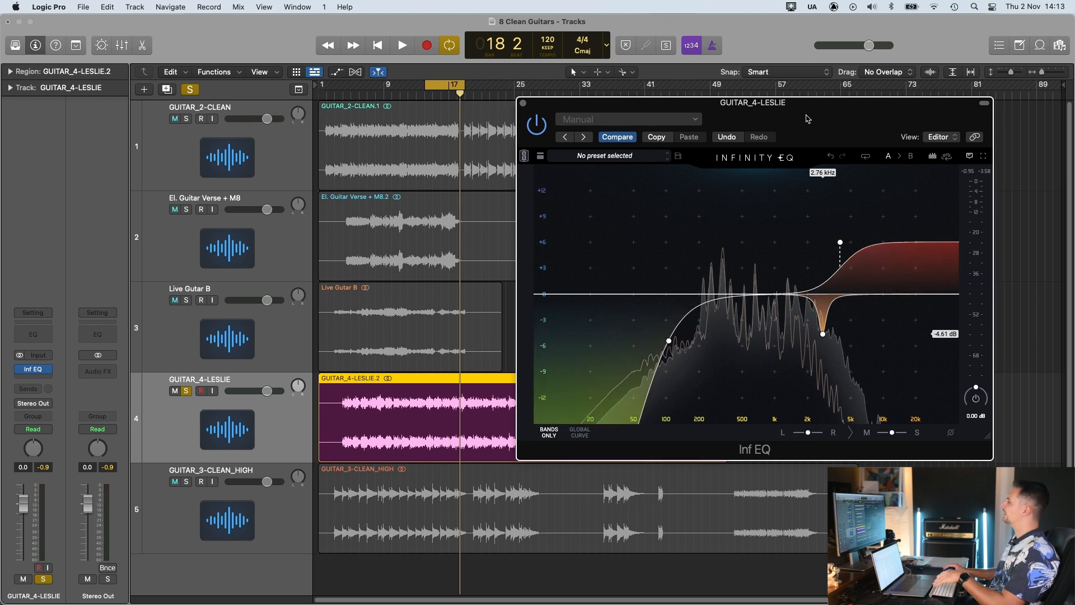
key(space)
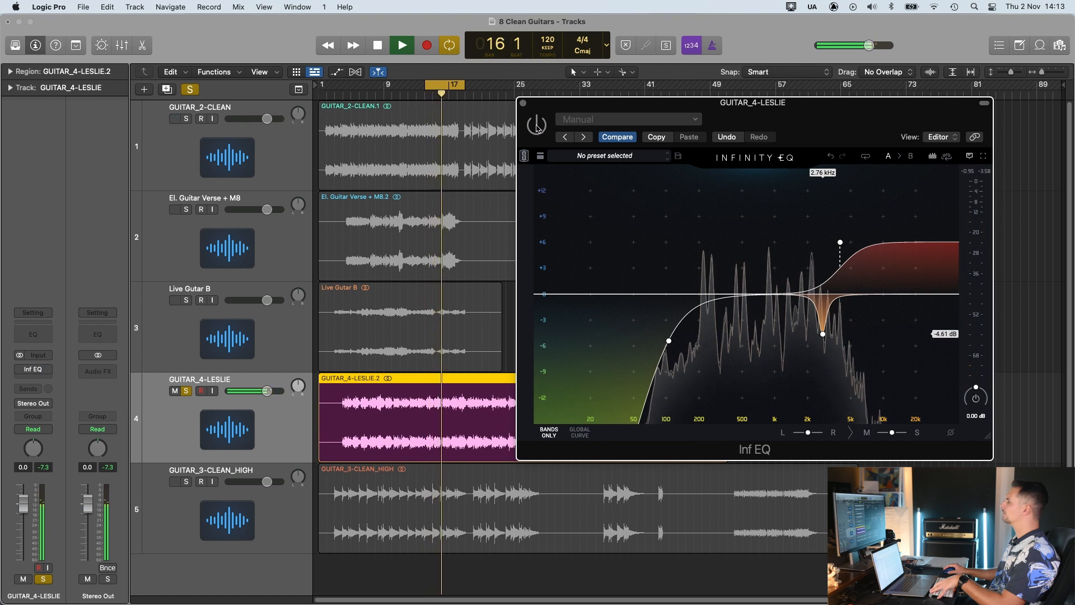
click(538, 126)
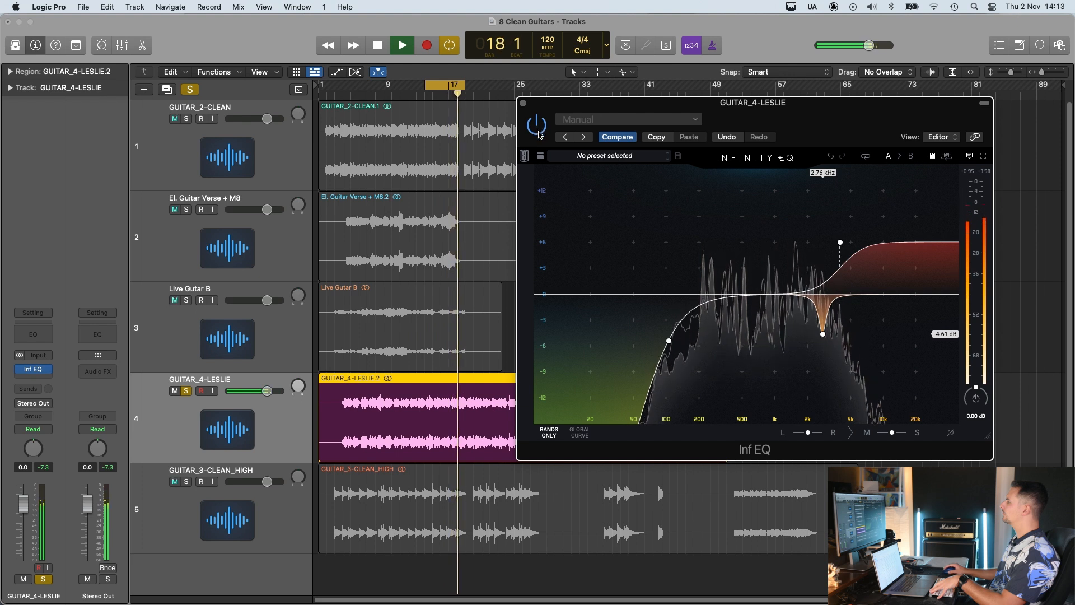
key(space)
click(523, 104)
Insert bx_dynEQ V2 after Infinity EQ on GUITAR_4-LESLIE and arrange both plugin windows so they can be seen together.
click(273, 501)
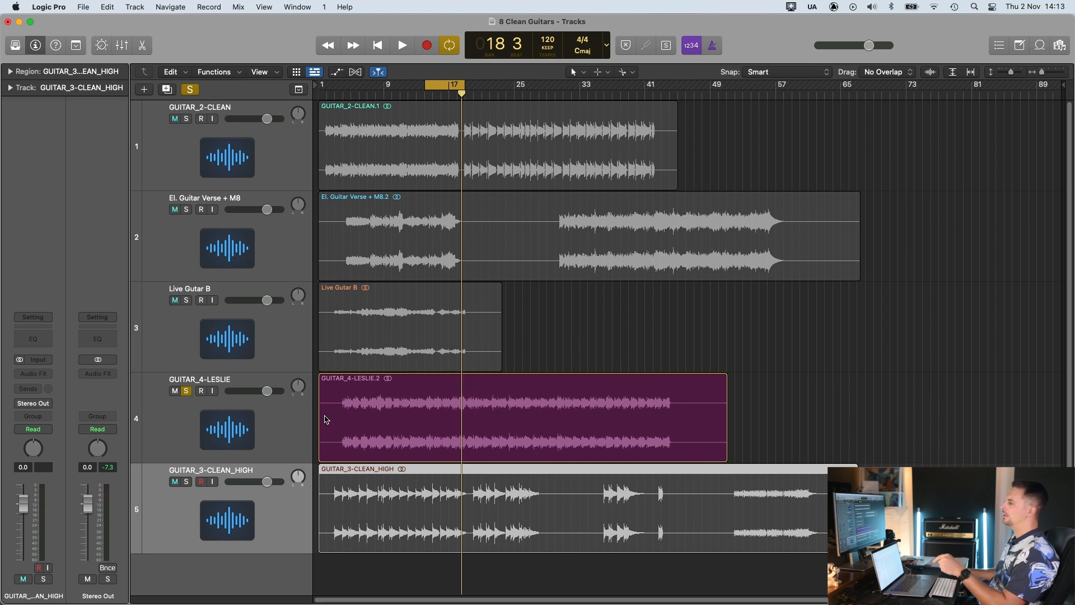
click(284, 428)
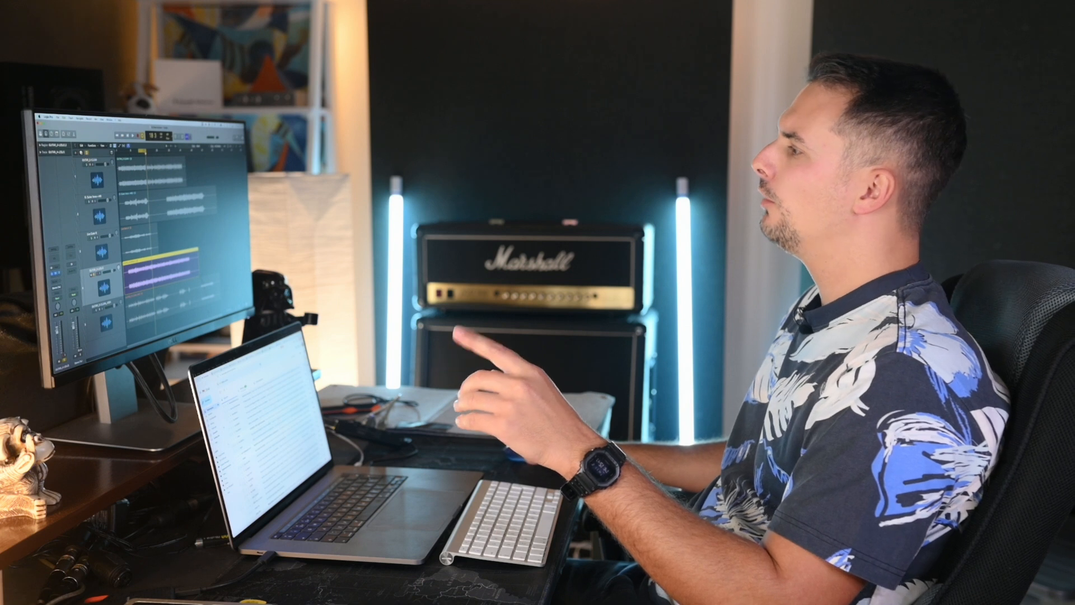
click(55, 273)
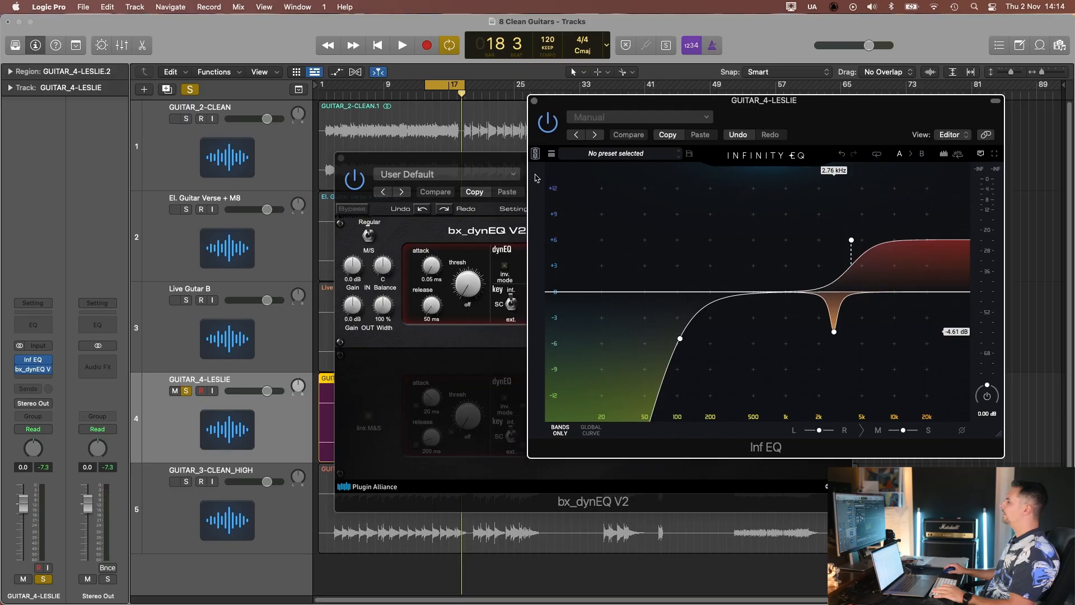
drag(496, 166, 310, 173)
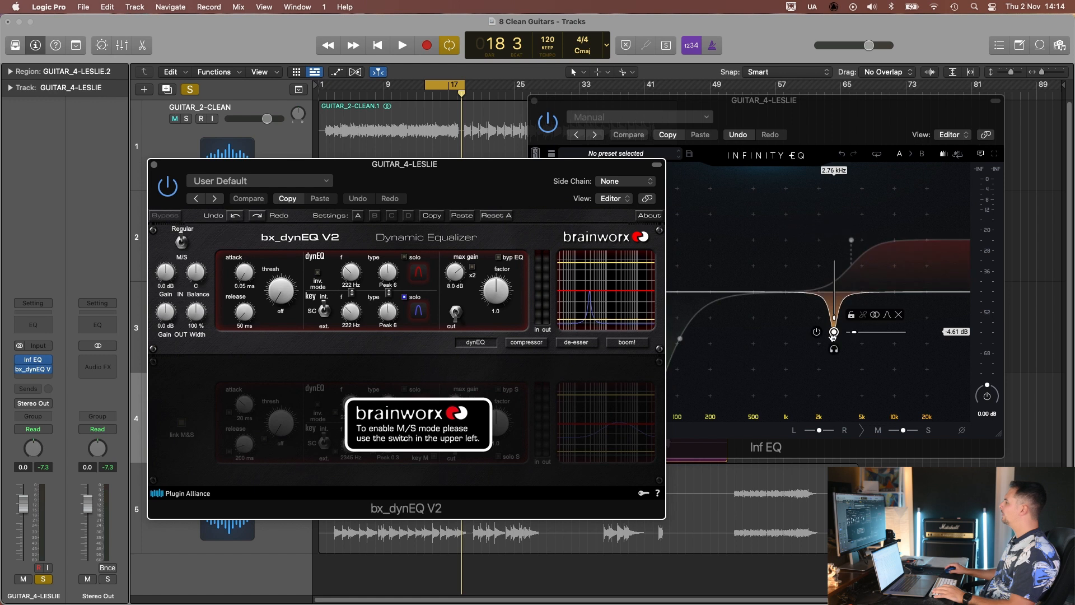
Delete the 2.76 kHz resonance cut from the Leslie guitar's Infinity EQ, leaving only the bx_dynEQ V2 window open.
click(834, 332)
click(898, 316)
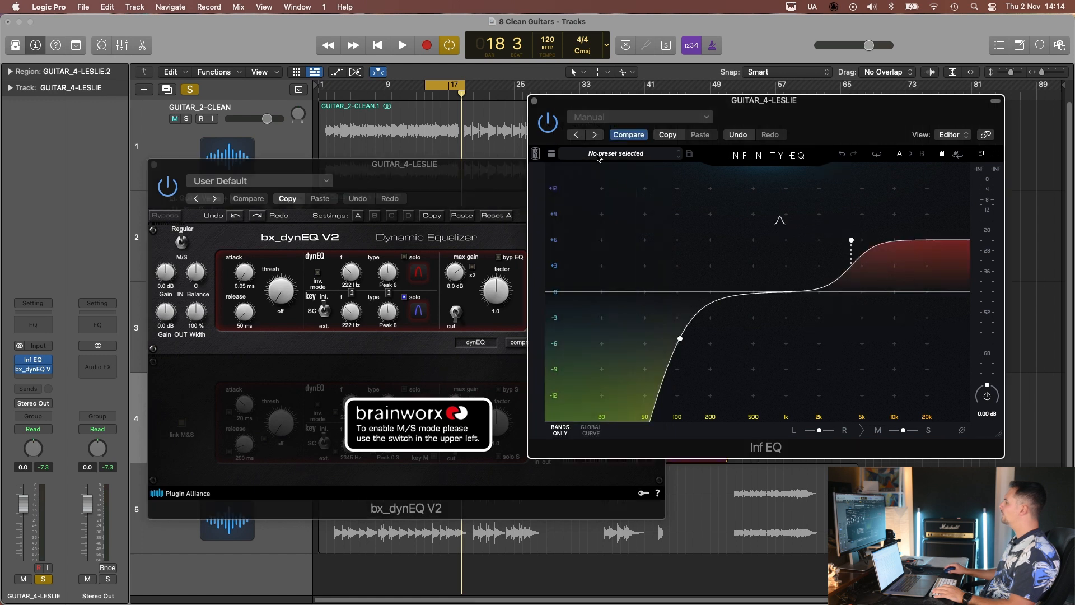
click(534, 101)
drag(425, 164, 813, 83)
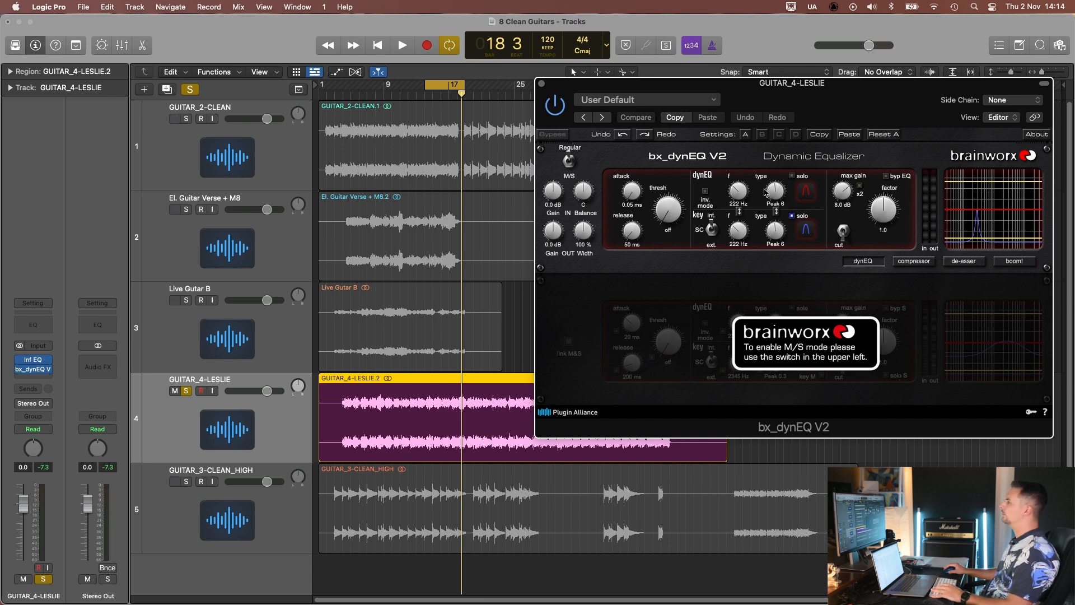
Tune bx_dynEQ V2 to 2655 Hz with a threshold of about -27.8 dB while the Leslie guitar loops.
key(space)
drag(738, 192, 741, 162)
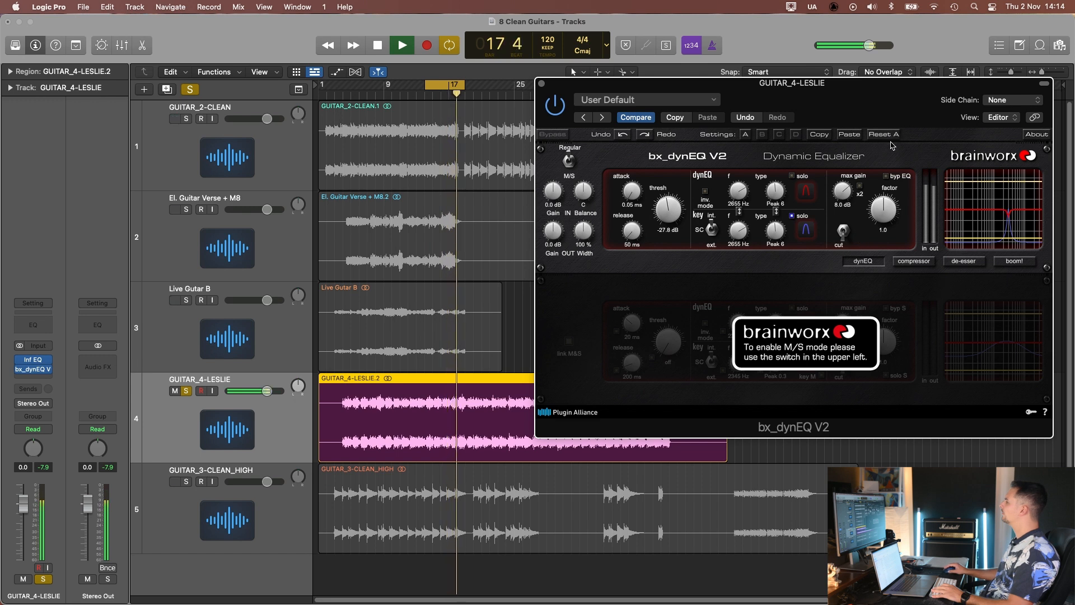
key(space)
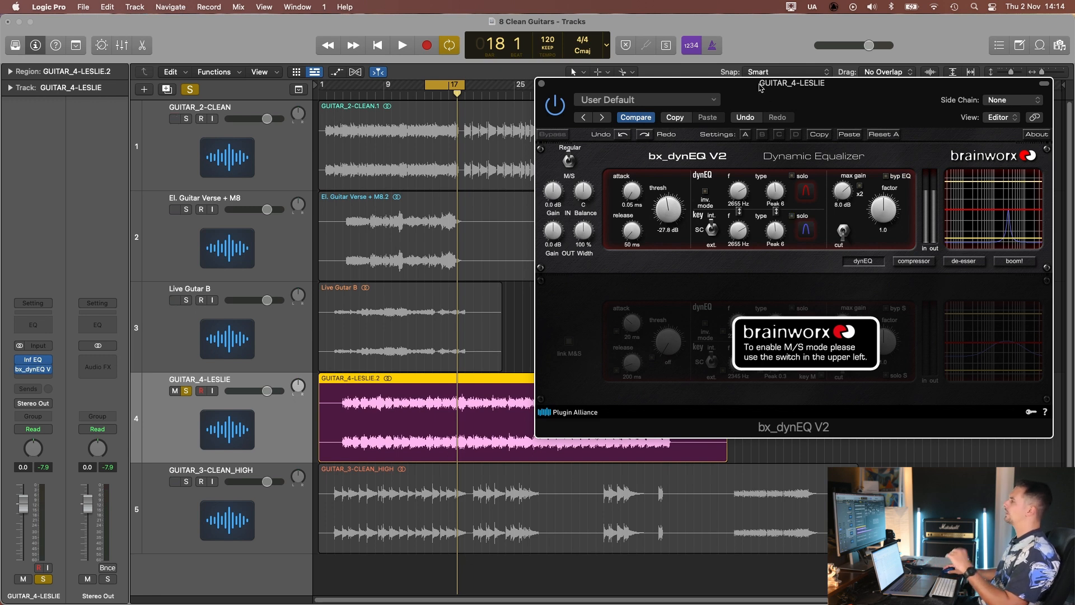
drag(744, 90, 733, 117)
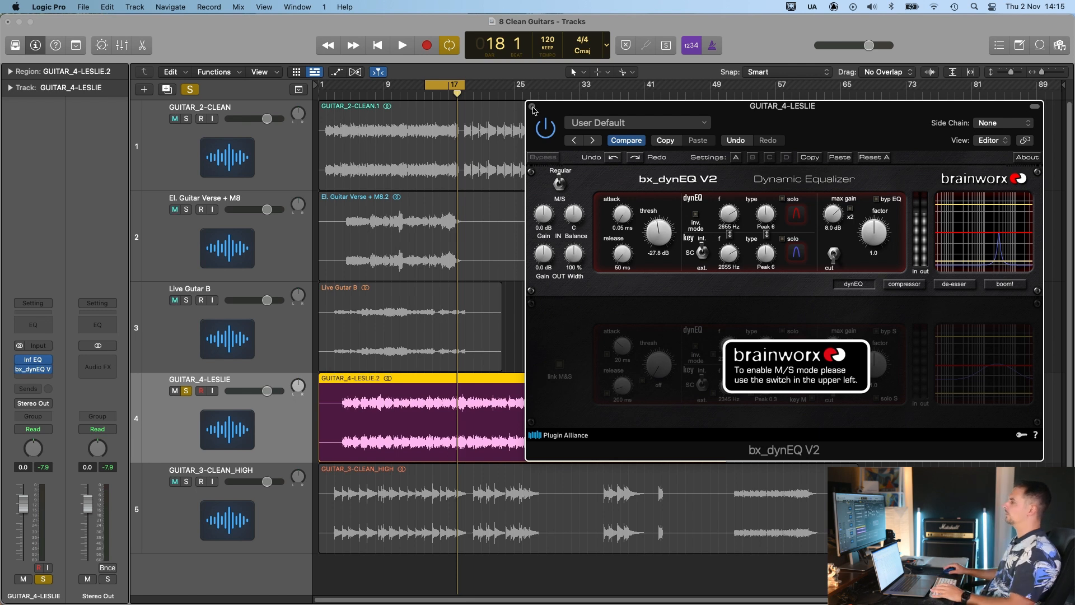
key(space)
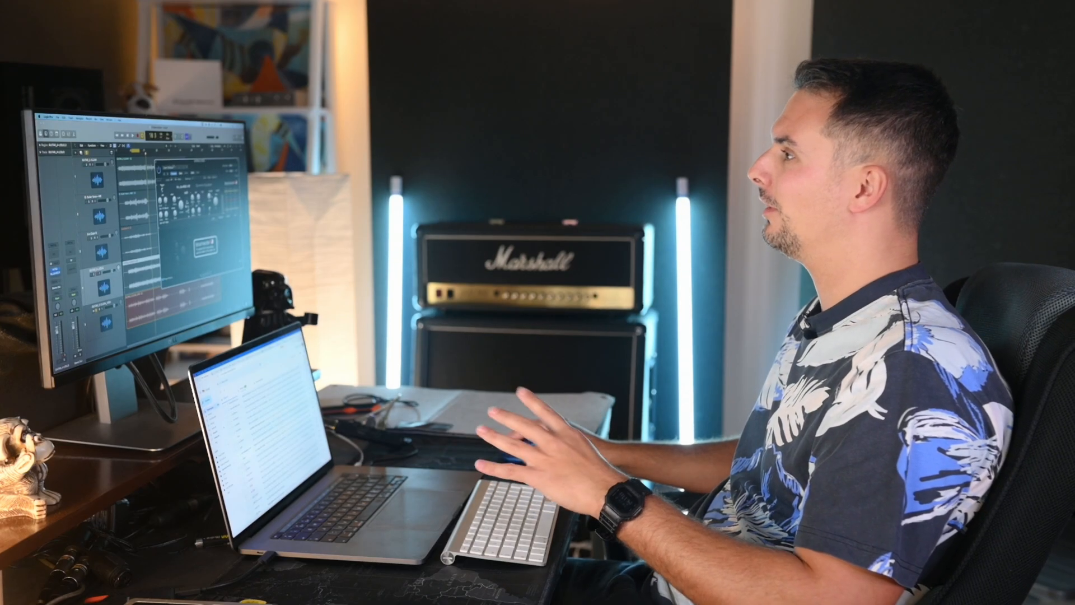
Close bx_dynEQ V2, insert Infinity EQ on the soloed GUITAR_3-CLEAN_HIGH track, and listen to it with the plugin window moved clear.
key(super+w)
click(168, 305)
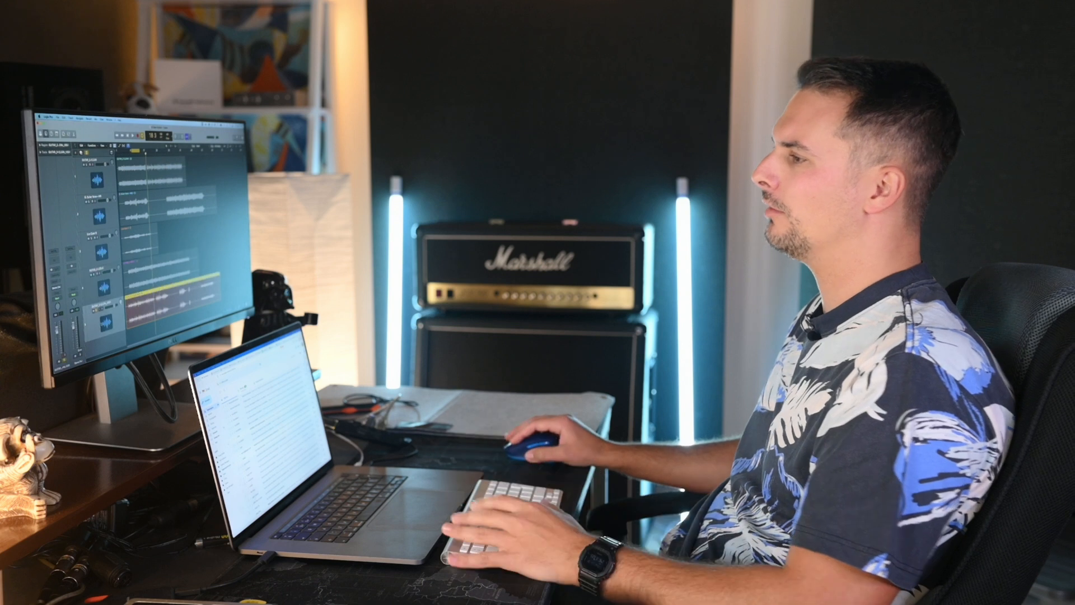
click(55, 275)
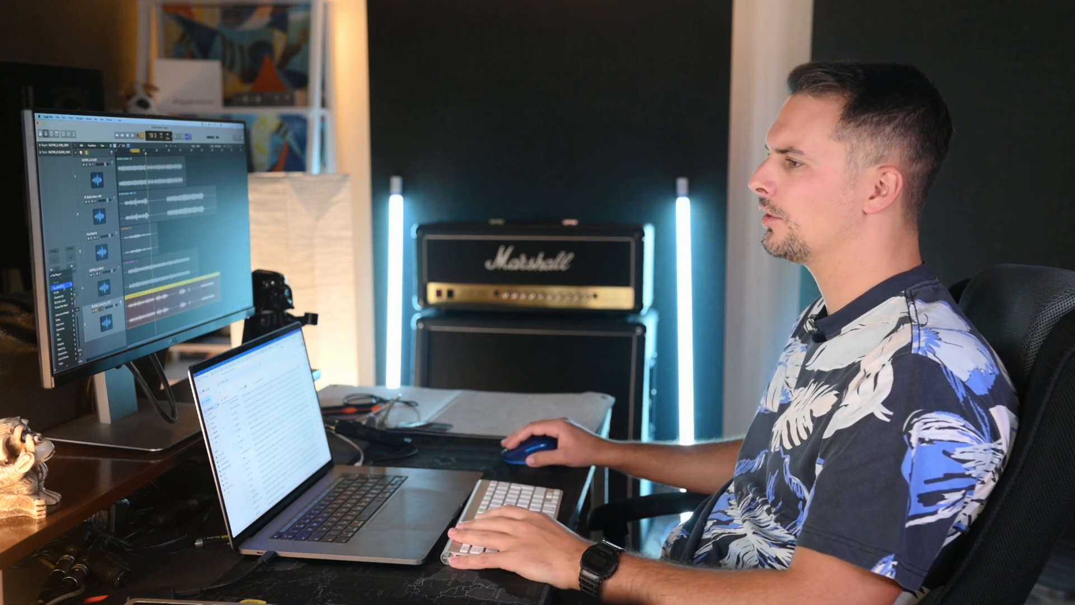
click(57, 292)
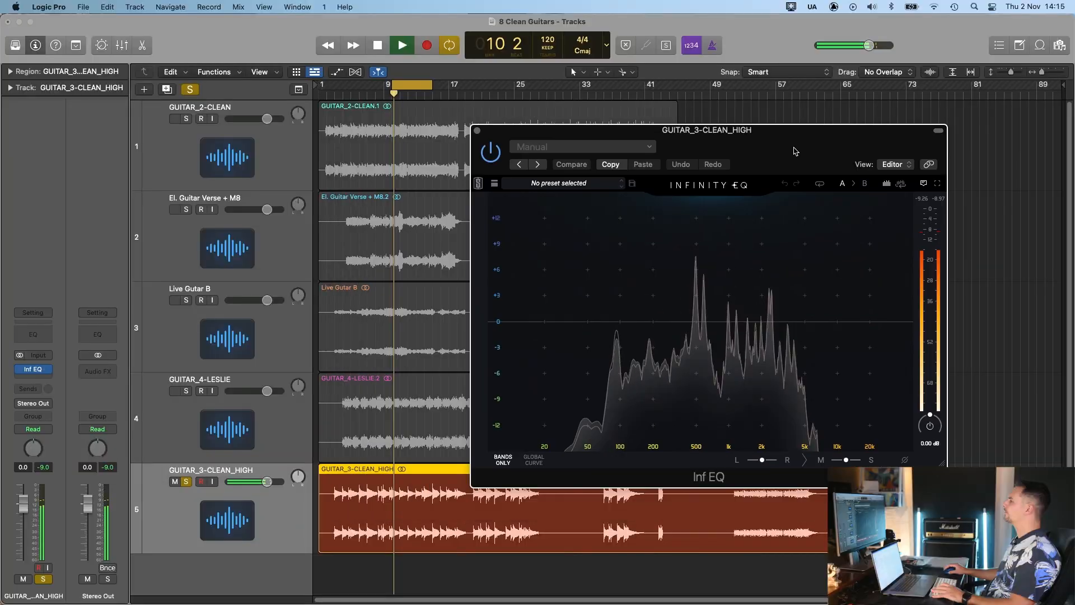
drag(728, 127, 753, 120)
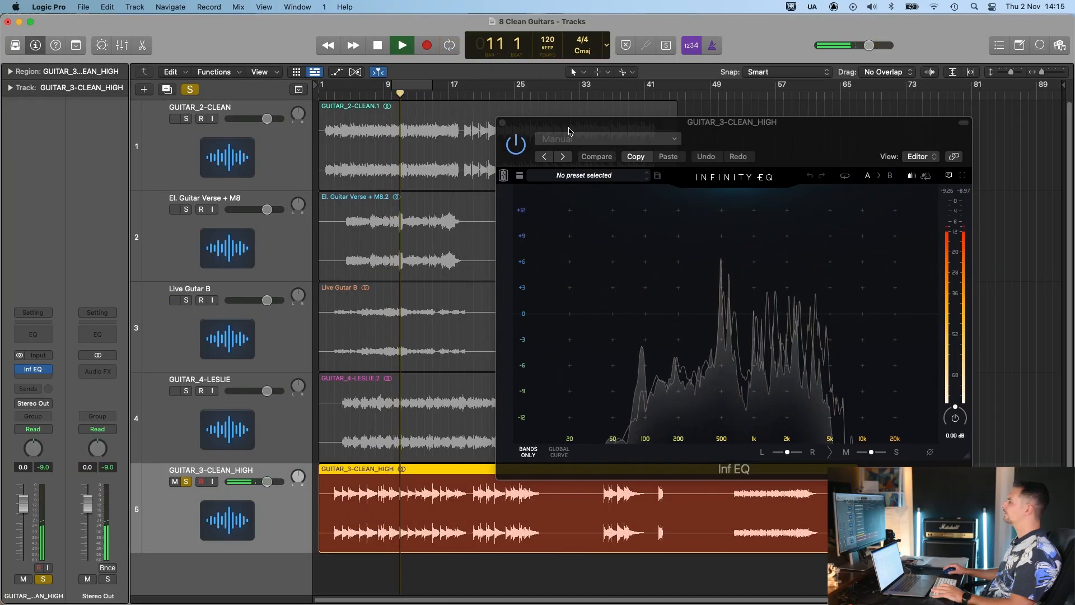
drag(753, 119, 755, 86)
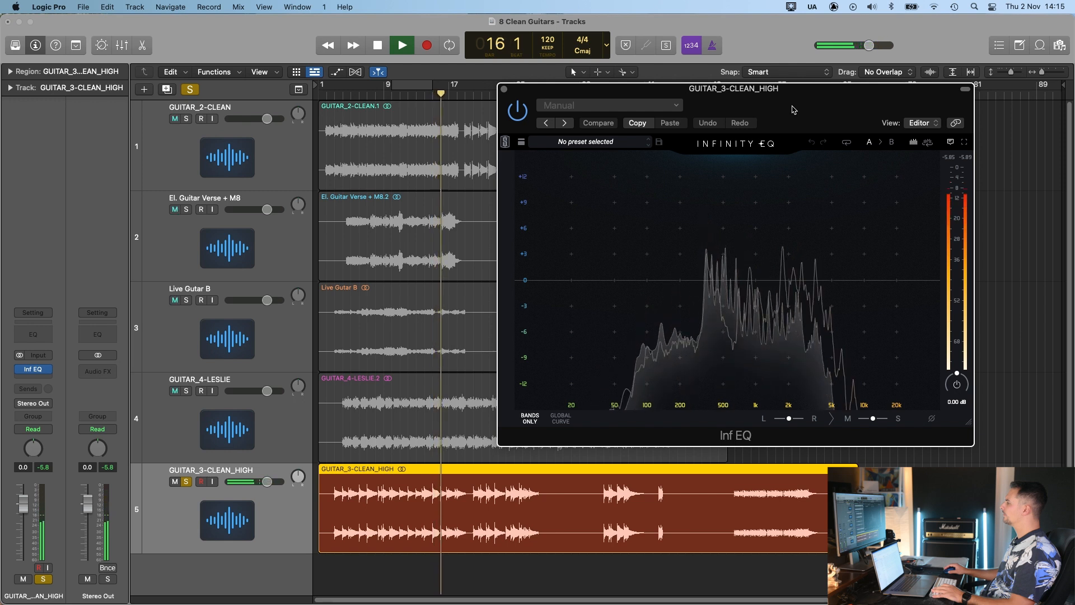
key(space)
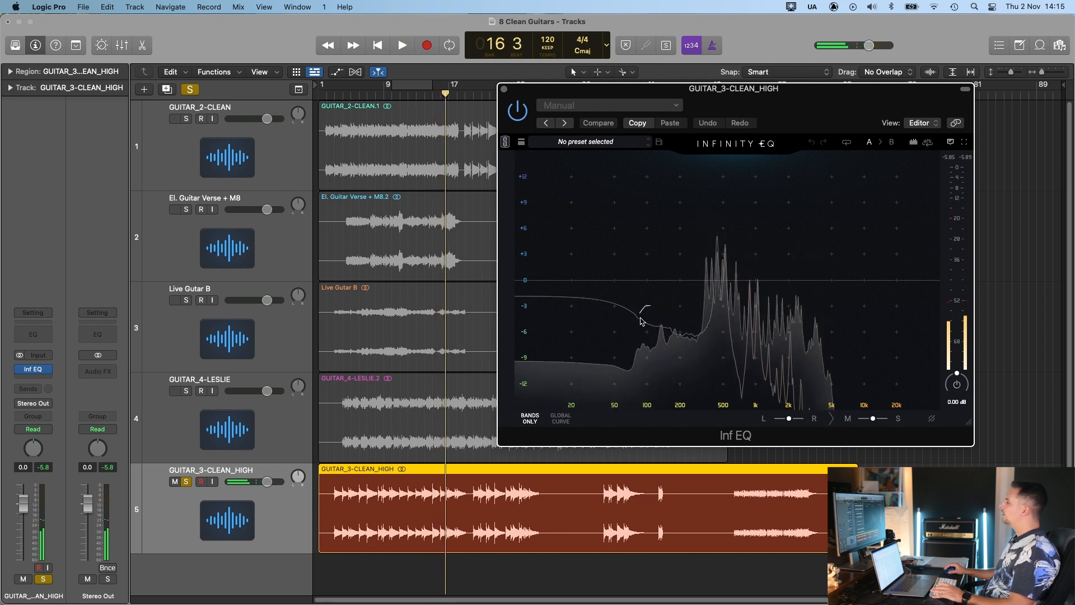
Add a low cut at around 100 Hz and a high shelf of about +8.37 dB at 3.41 kHz on GUITAR_3-CLEAN_HIGH.
click(645, 364)
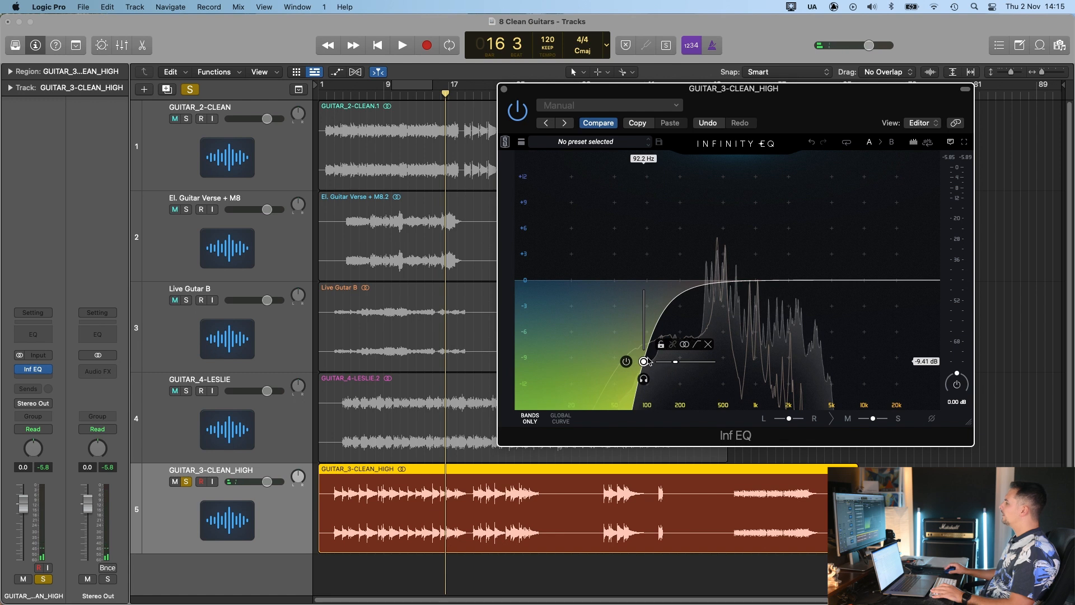
click(867, 248)
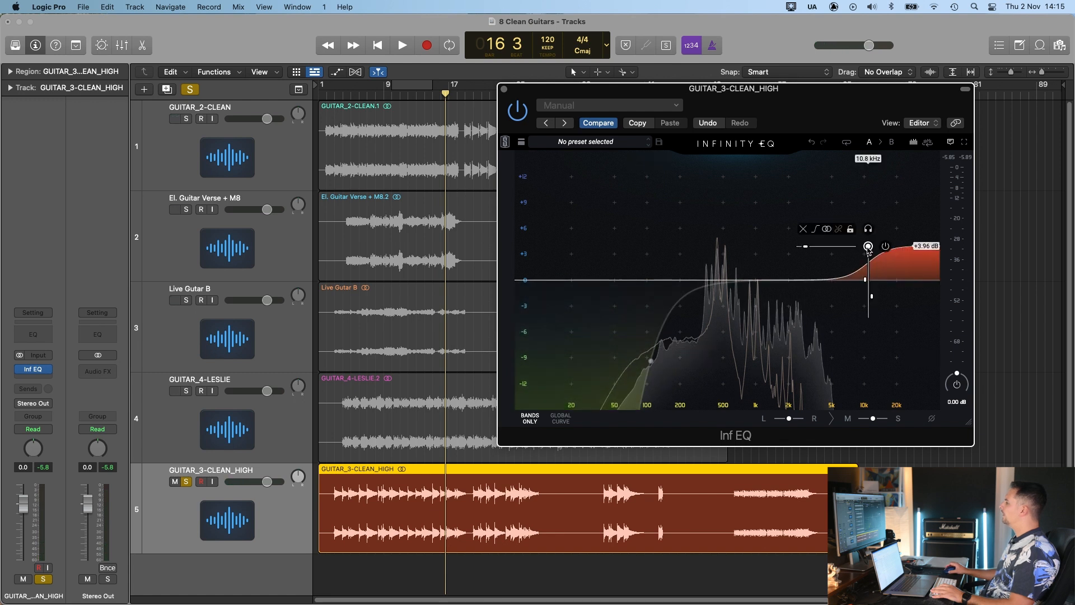
key(space)
drag(867, 247, 813, 208)
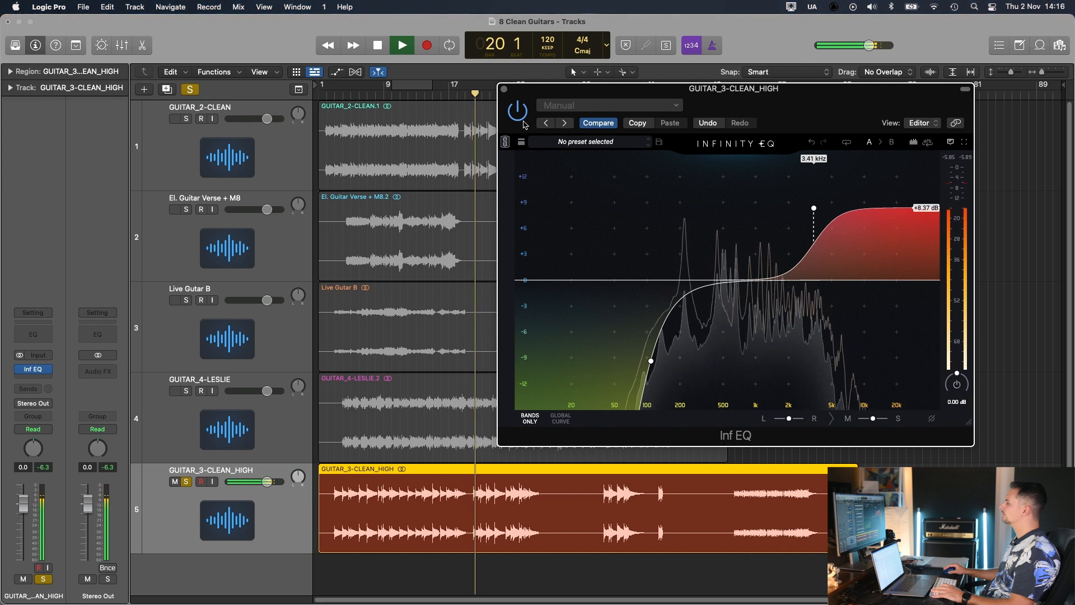
Compare GUITAR_3-CLEAN_HIGH with Infinity EQ bypassed and active during playback, and reposition the plugin window.
drag(532, 101, 552, 104)
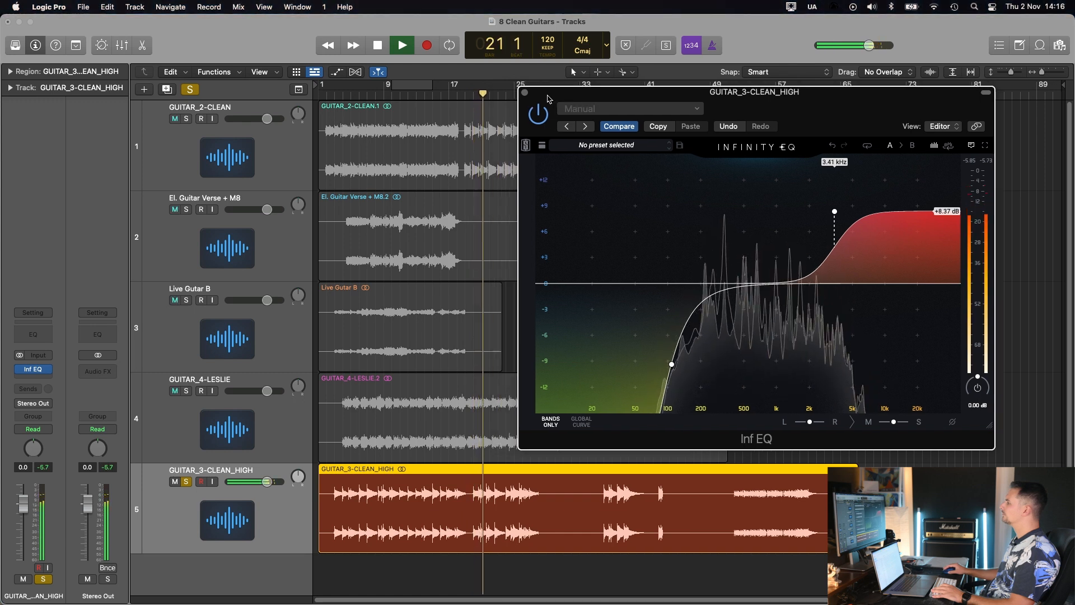
click(539, 115)
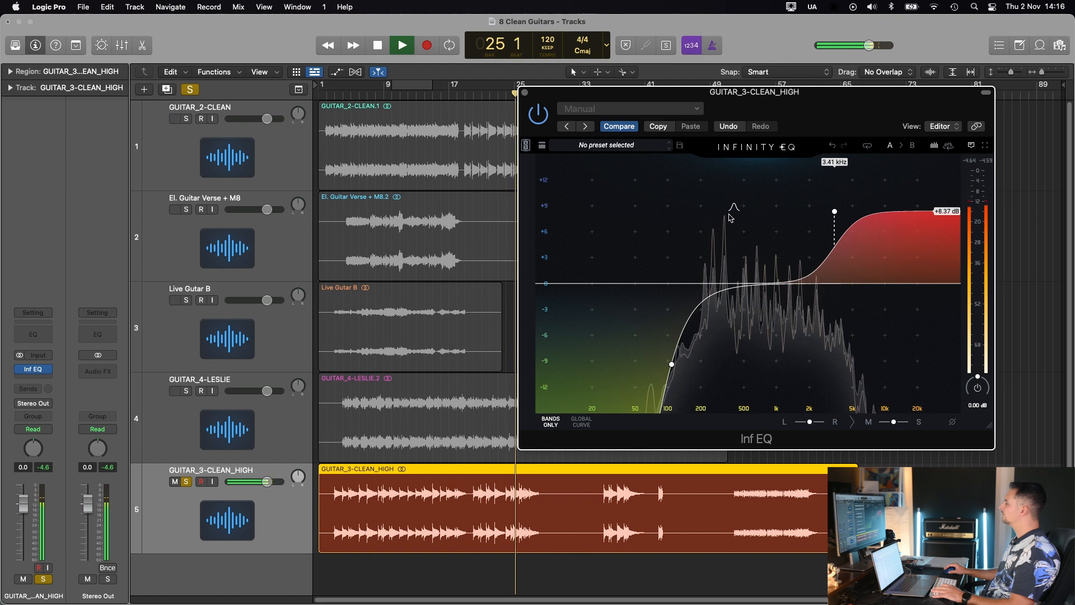
key(space)
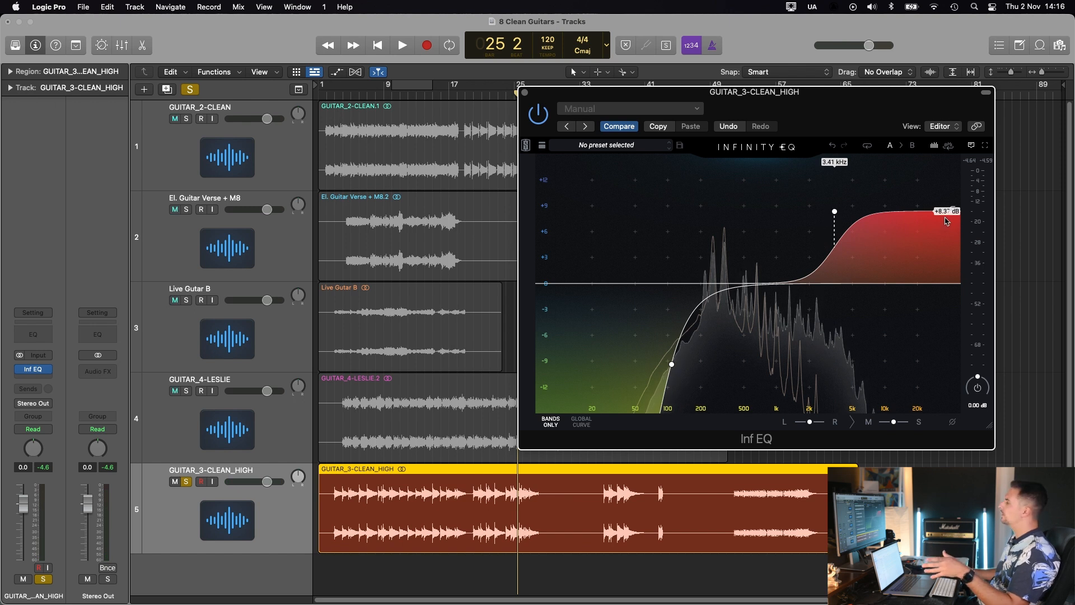
drag(803, 118, 683, 119)
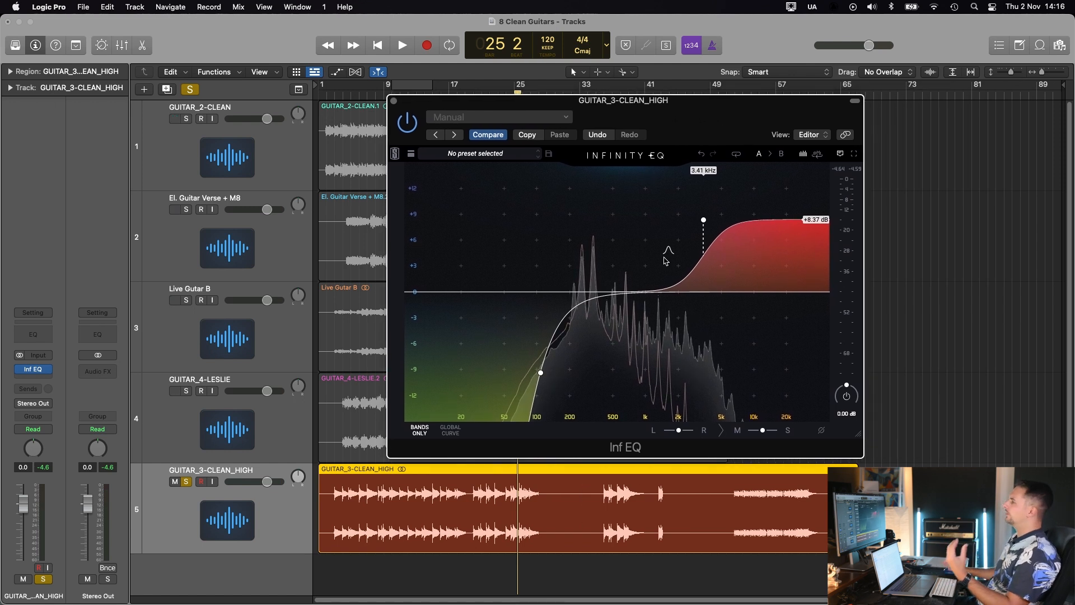
double_click(644, 267)
drag(645, 258, 573, 417)
scroll(650, 376, down, 3)
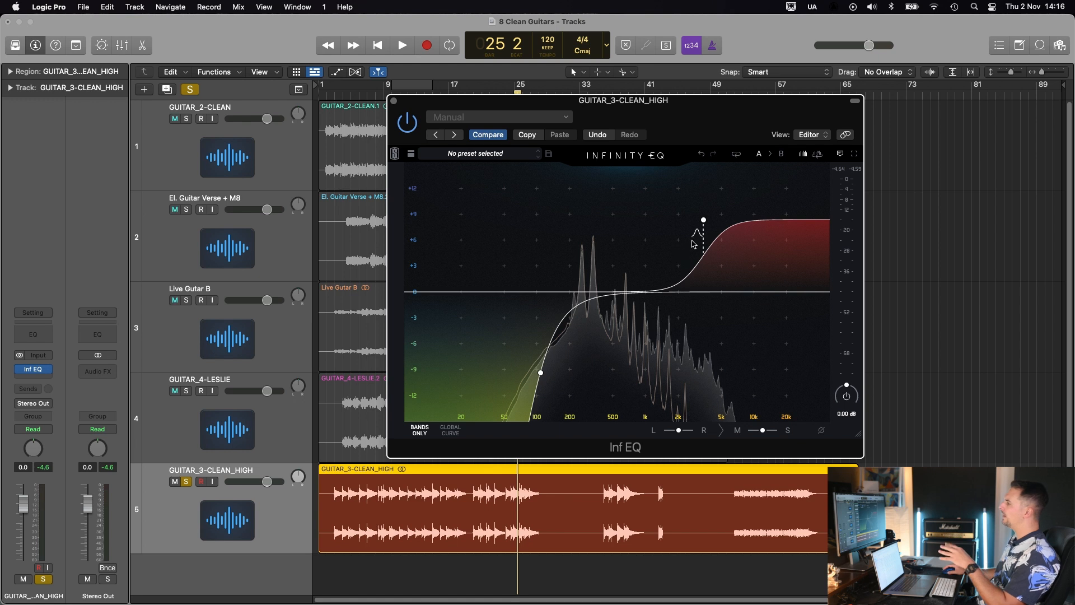
Lower the low cut on GUITAR_3-CLEAN_HIGH to about 86.9 Hz and select the Live Gutar B track.
mouse_move(548, 377)
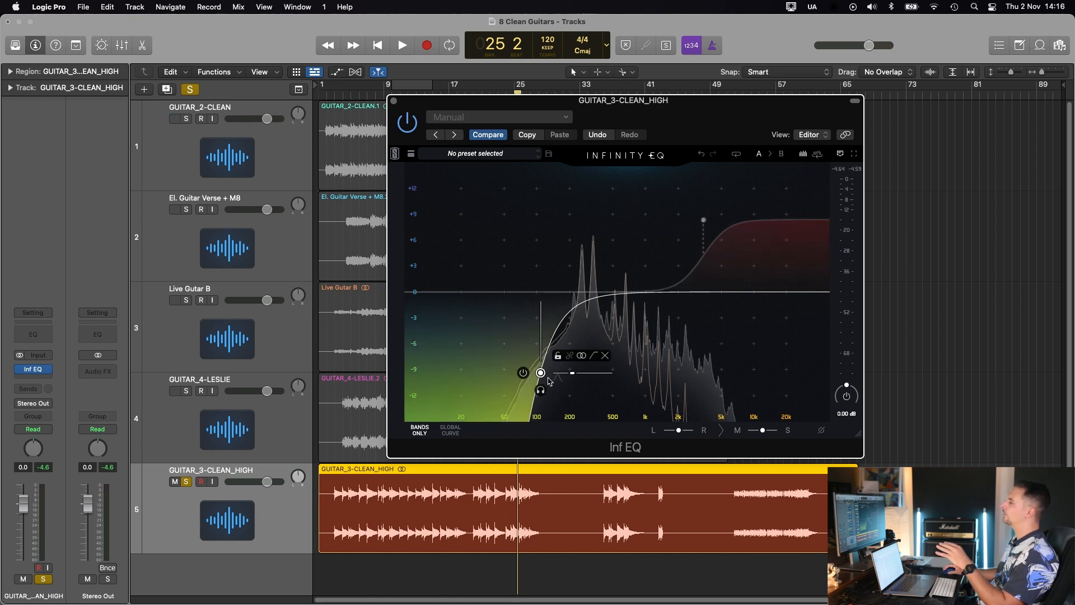
drag(540, 372, 530, 373)
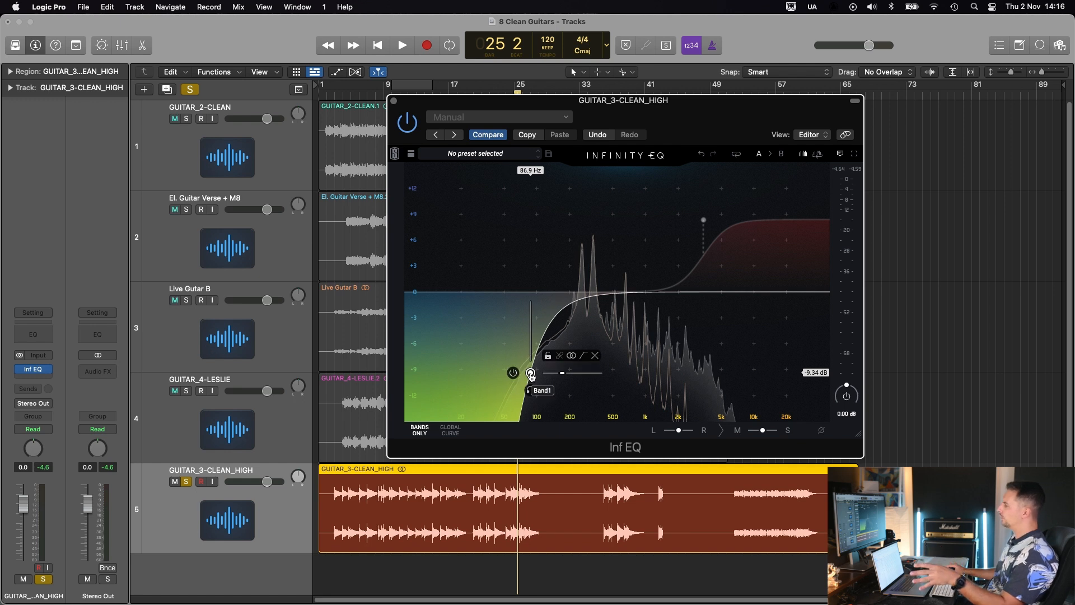
click(234, 351)
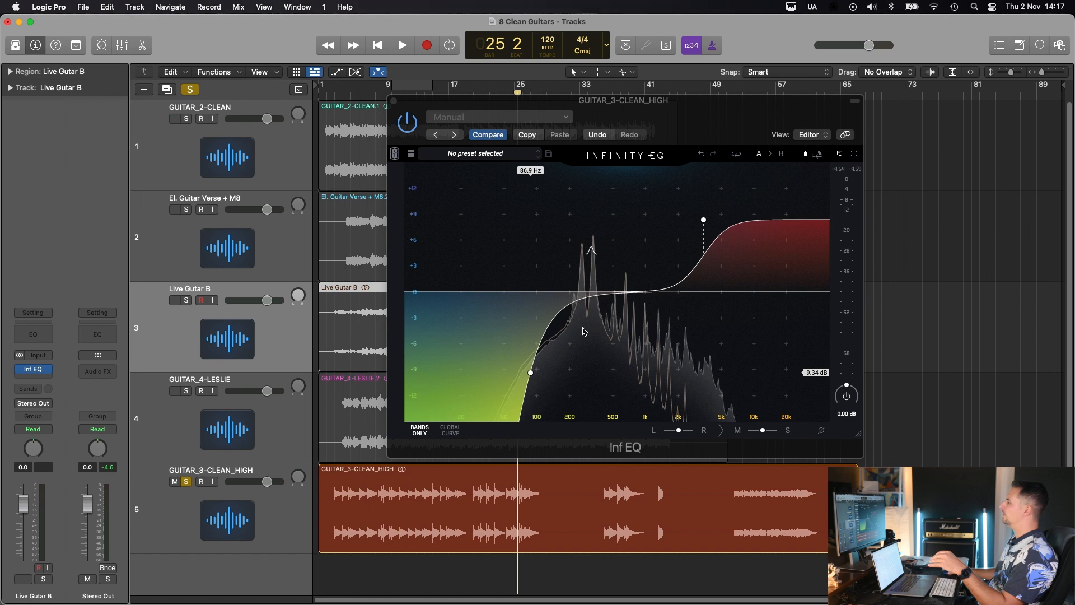